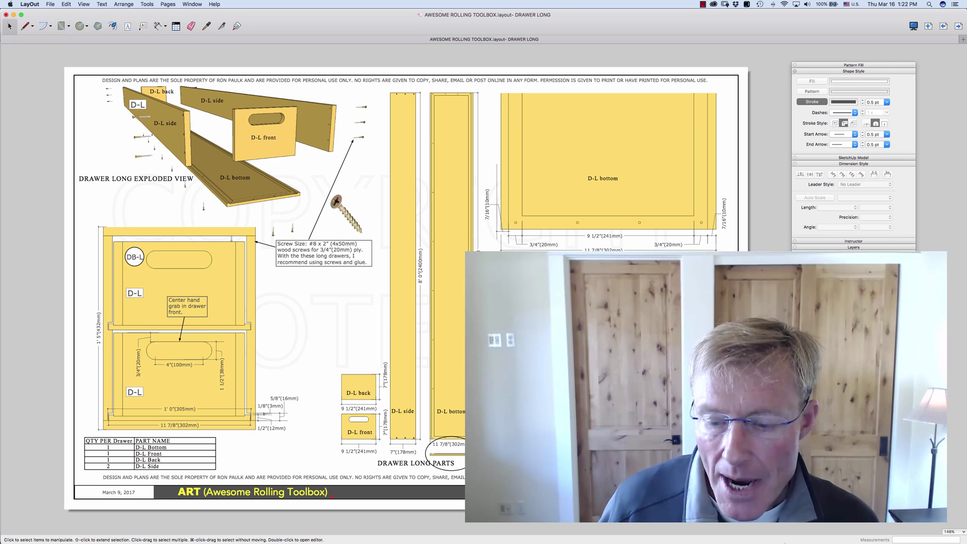
- Switch to SketchUp and examine the 1' 6 1/2" dimension in the right-side view of the toolbox
click(679, 528)
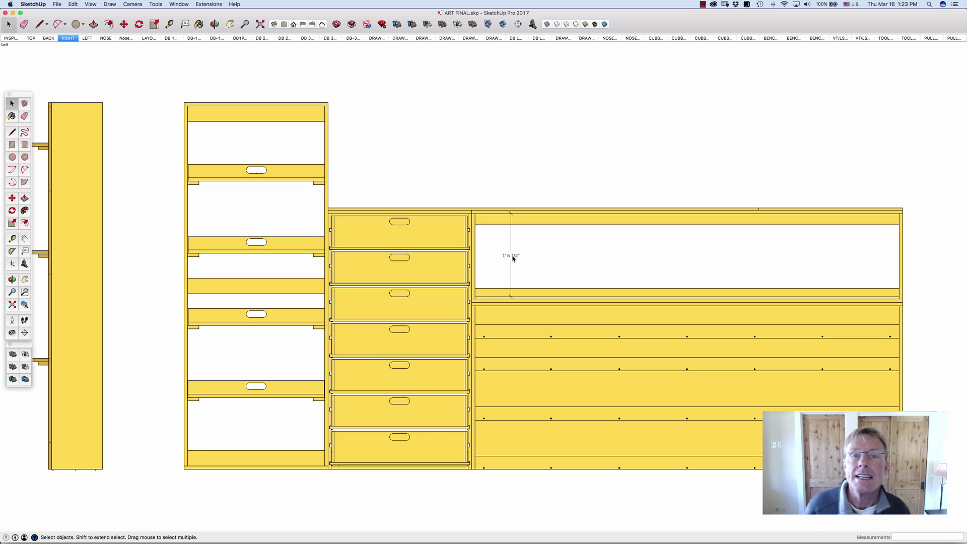
scroll(513, 258, down, 15)
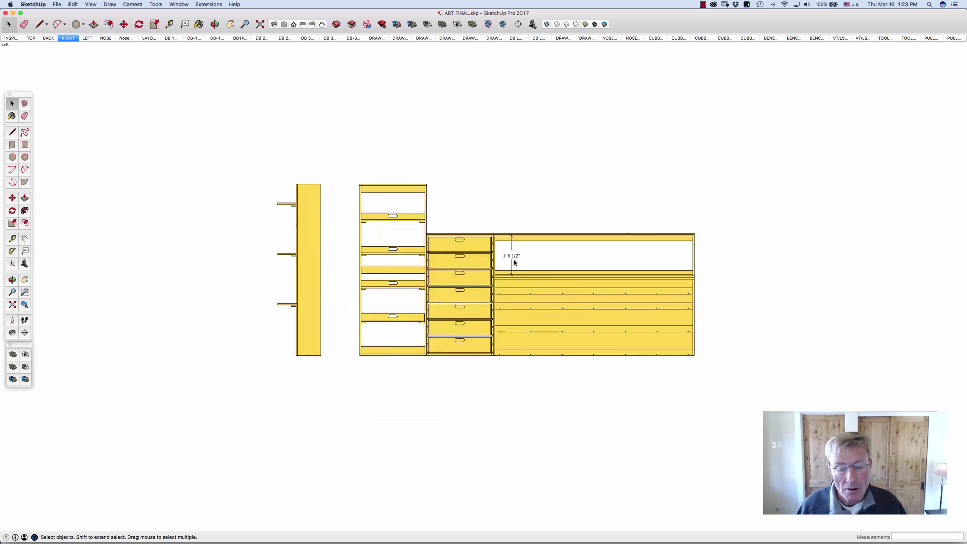
scroll(511, 267, up, 5)
scroll(512, 269, up, 8)
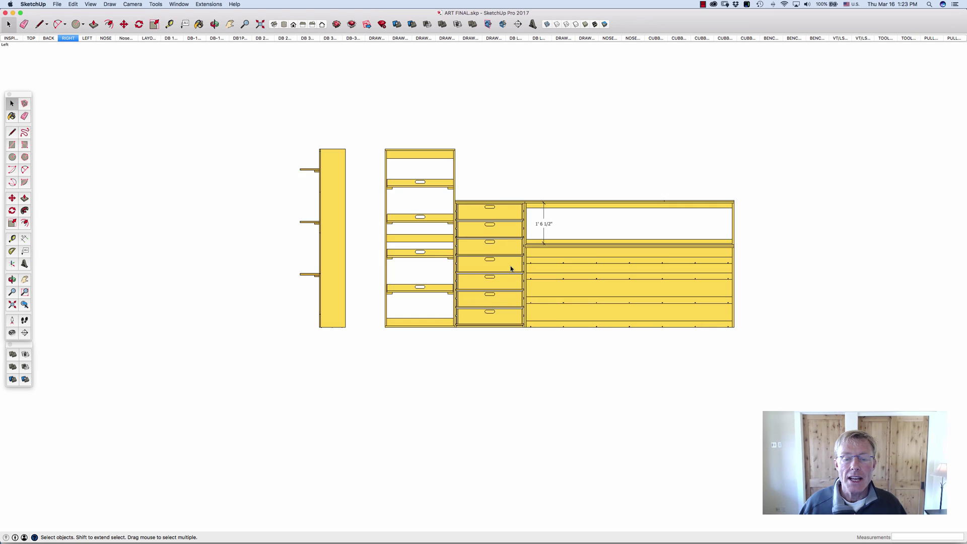
scroll(511, 269, up, 2)
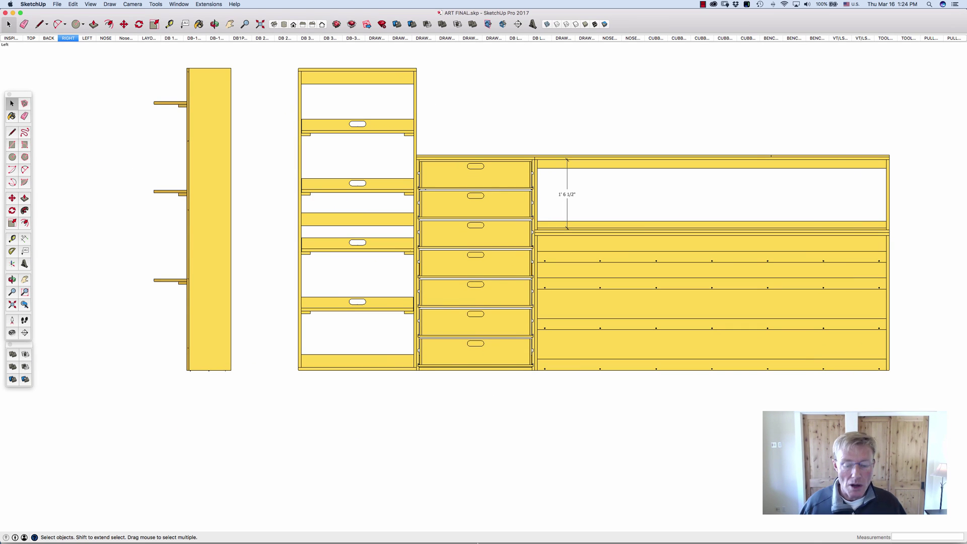
- Switch to Safari and view the SketchUcation page of the TIG: Dual Dims plugin
mouse_move(549, 542)
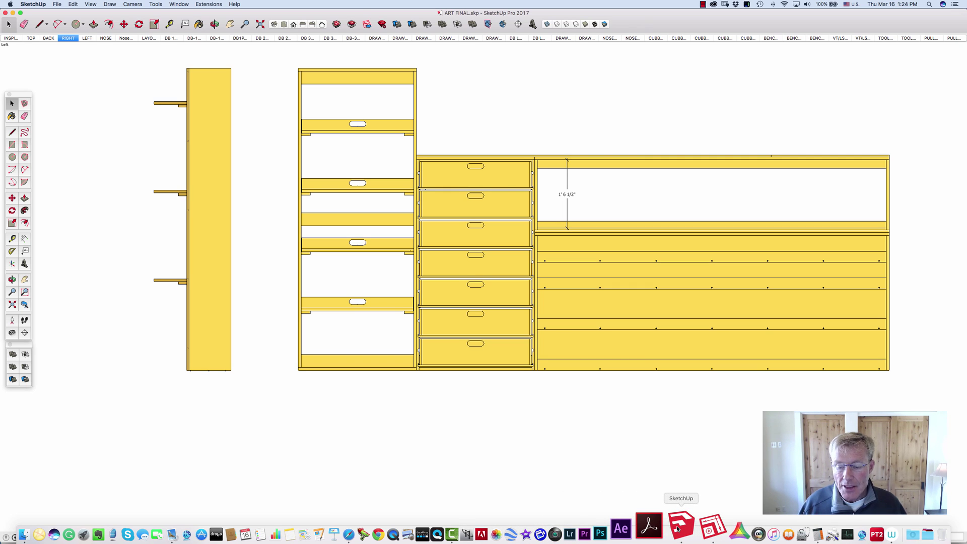
click(382, 535)
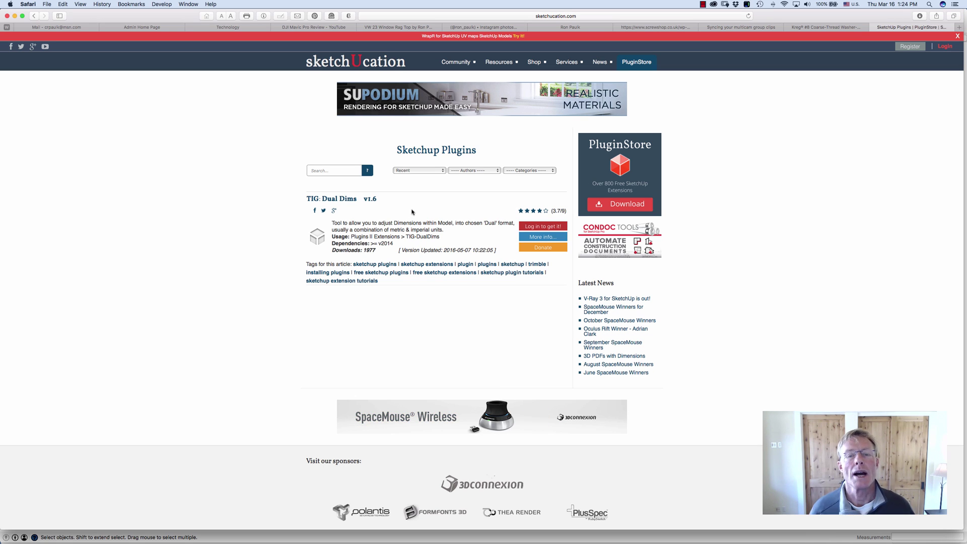
- Switch to LayOut, open the RIGHT ELEVATION page and compare the imported SketchUp dimension with the dual dimensions on the drawers
mouse_move(718, 535)
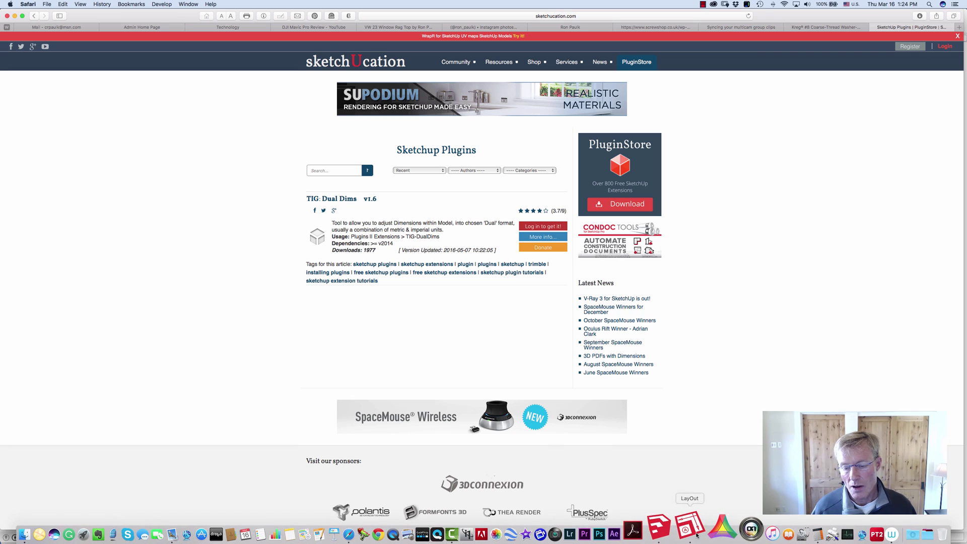
click(696, 533)
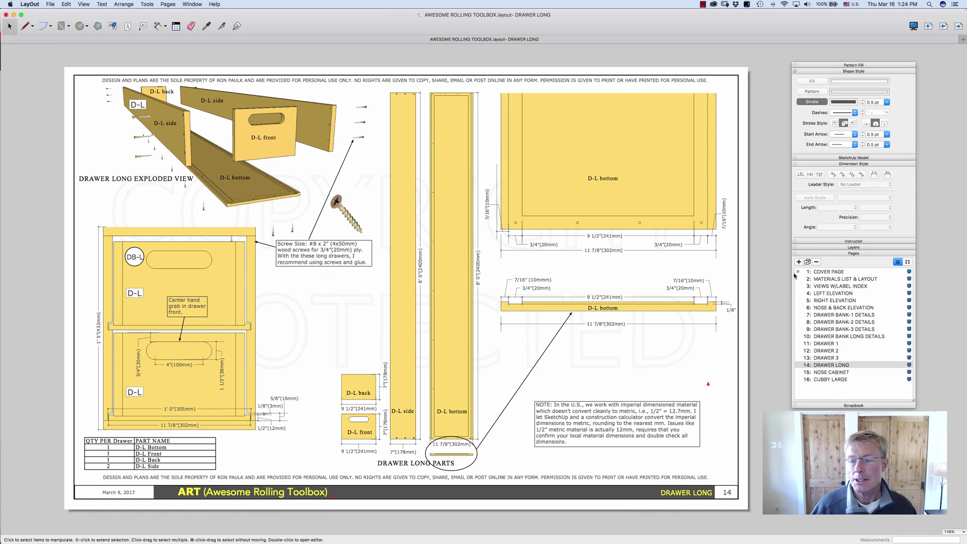
click(819, 301)
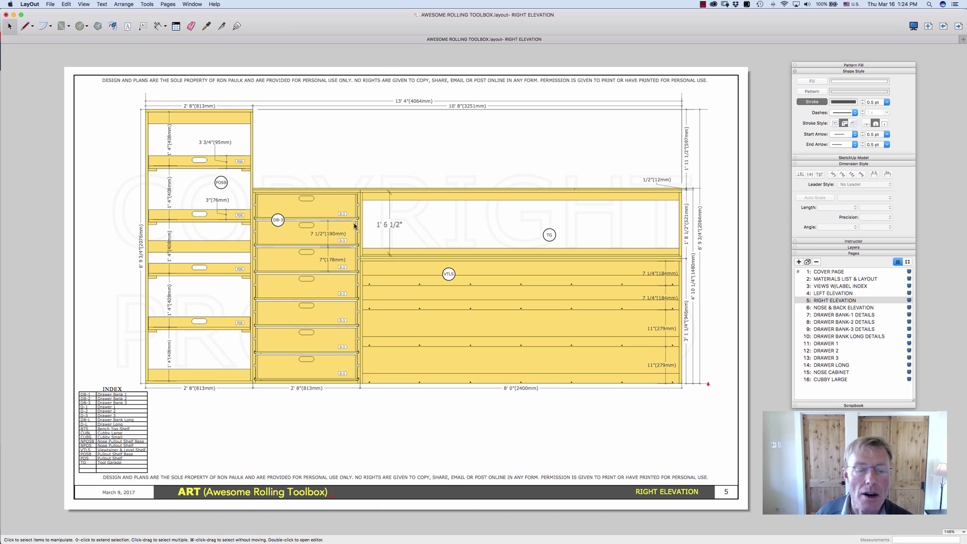
scroll(347, 224, up, 3)
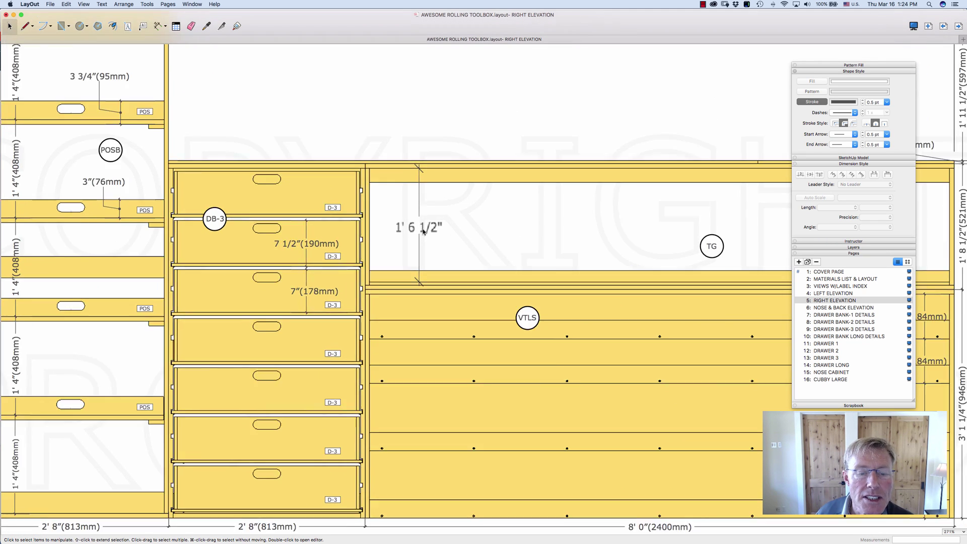
scroll(418, 229, up, 3)
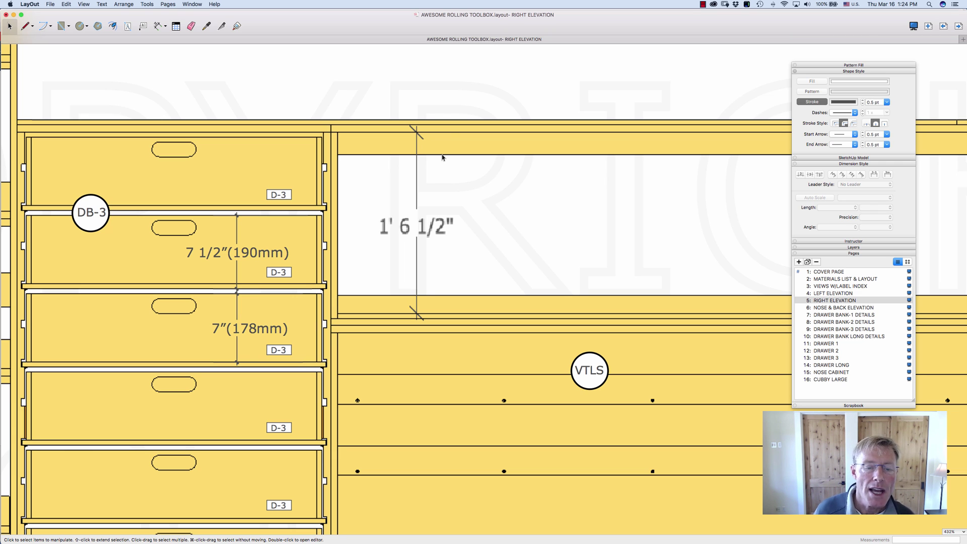
scroll(376, 146, down, 3)
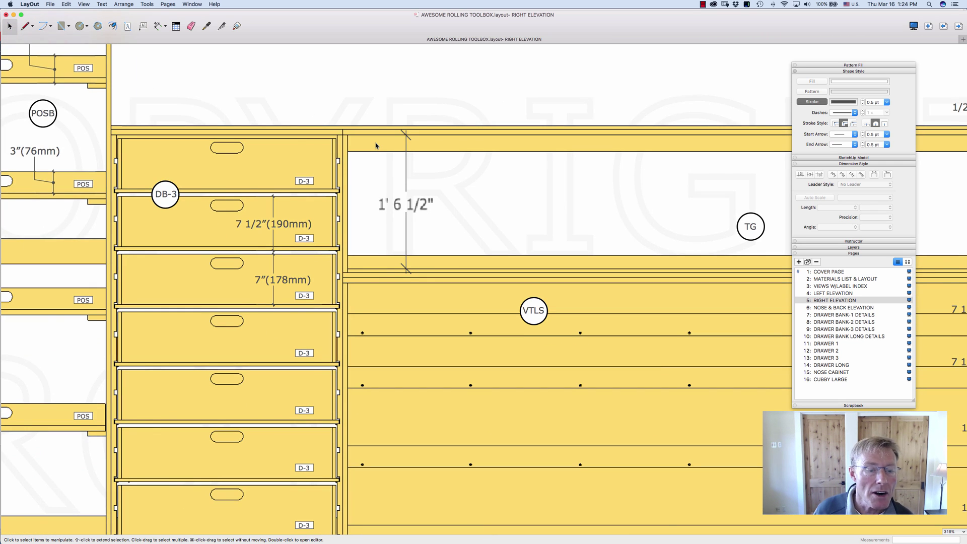
scroll(376, 145, down, 1)
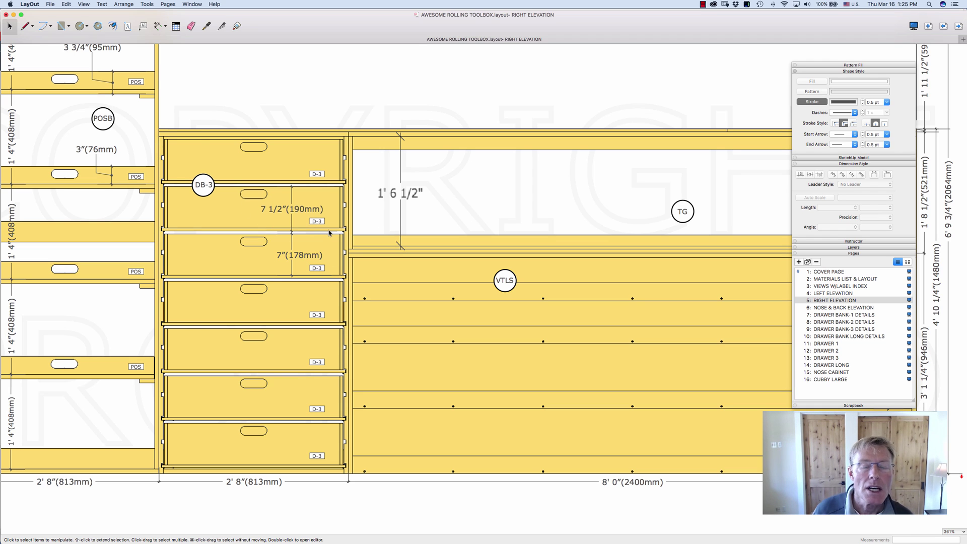
scroll(269, 211, up, 4)
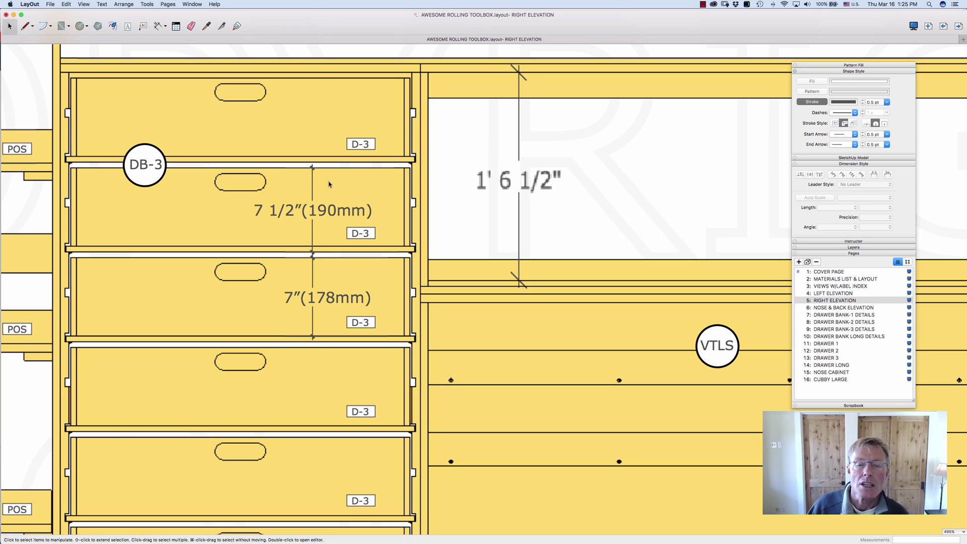
- Try shifting the 7 1/2"(190mm) drawer dimension sideways, undo the shift, and test selecting the 1' 6 1/2" dimension
click(312, 235)
drag(312, 235, 302, 235)
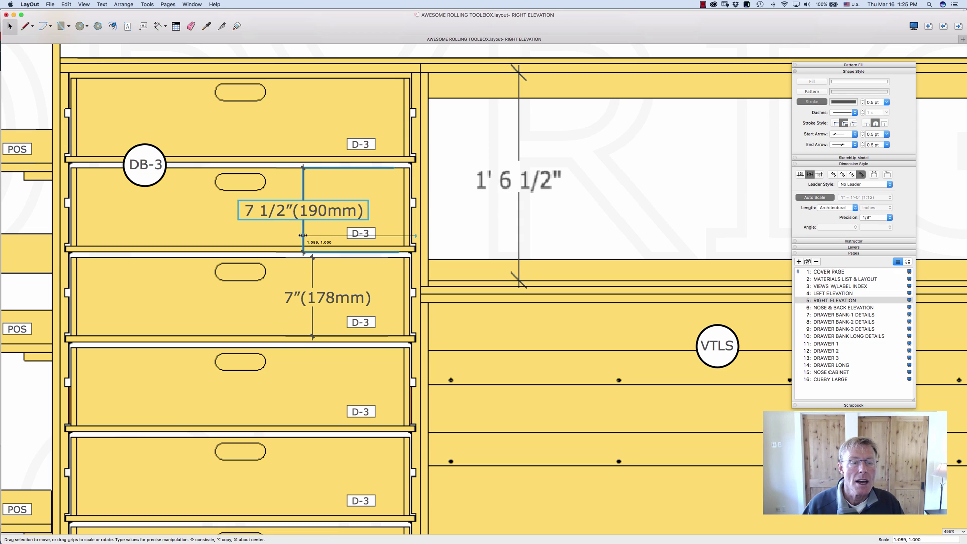
key(super+z)
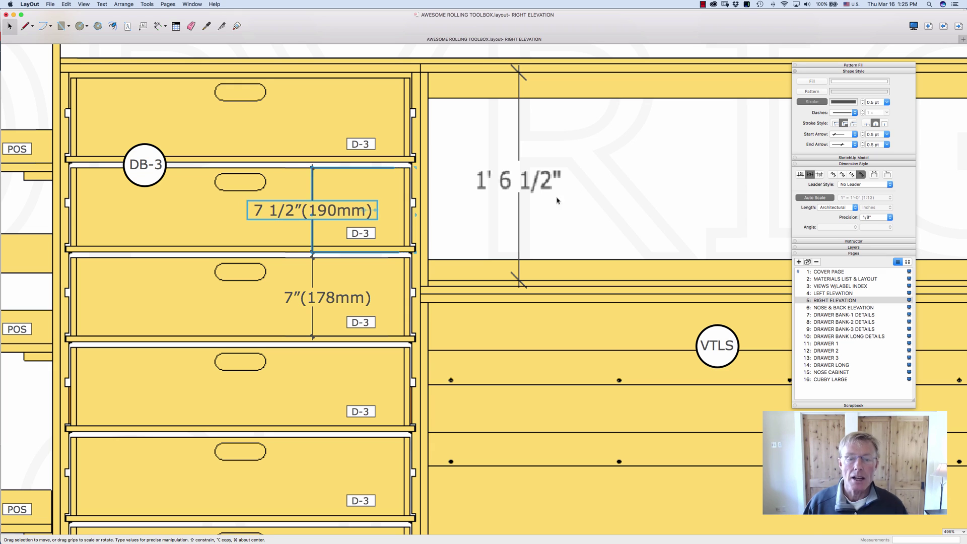
click(518, 183)
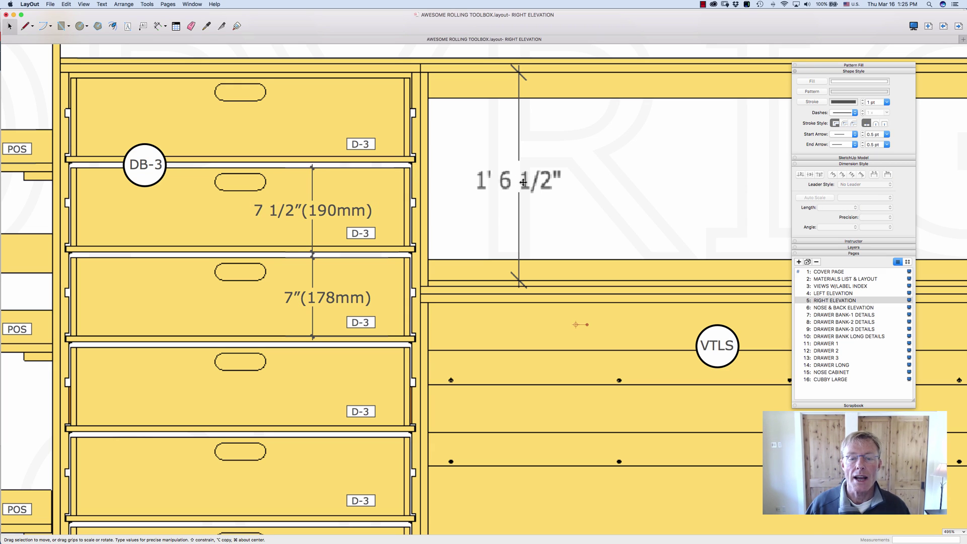
click(551, 209)
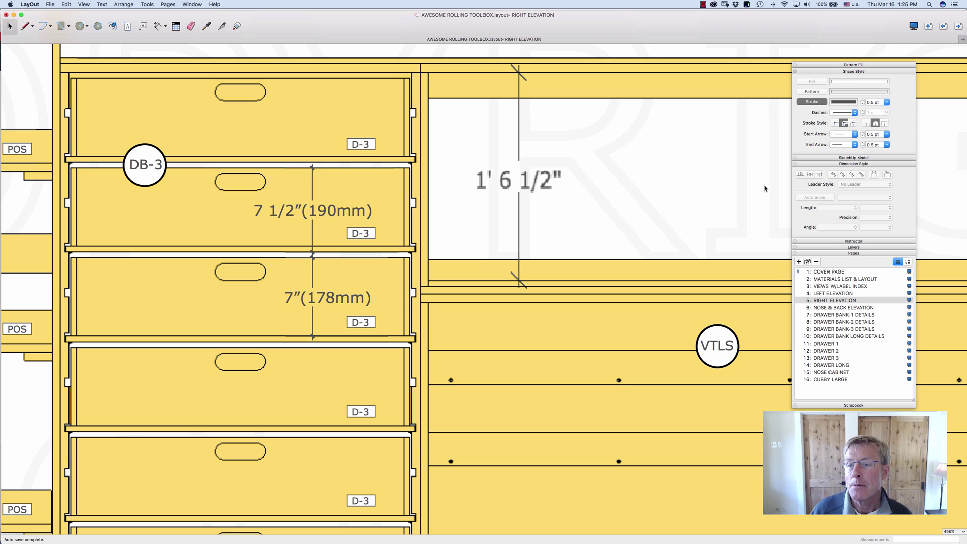
- Open page 16, CUBBY LARGE, for dimensioning
click(837, 380)
scroll(527, 296, down, 10)
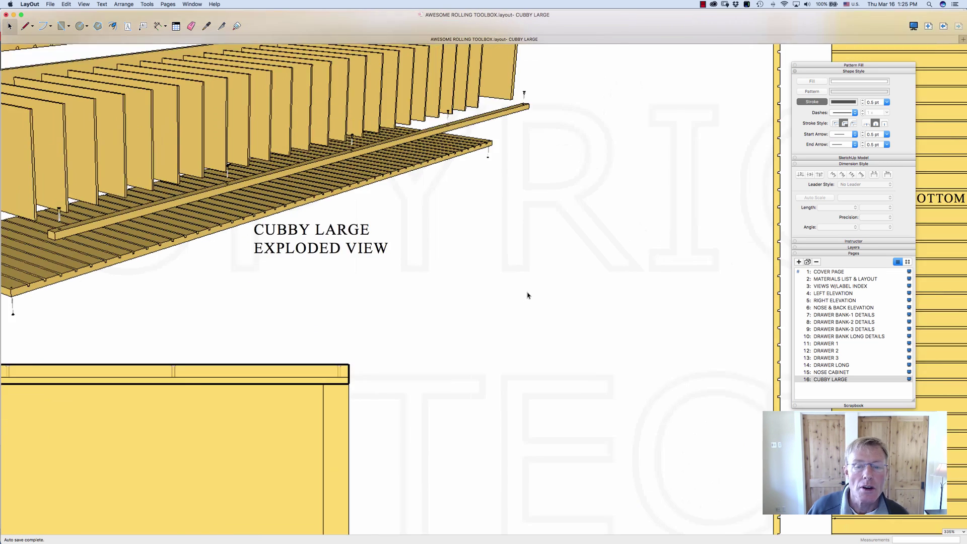
scroll(528, 295, down, 2)
scroll(687, 338, up, 4)
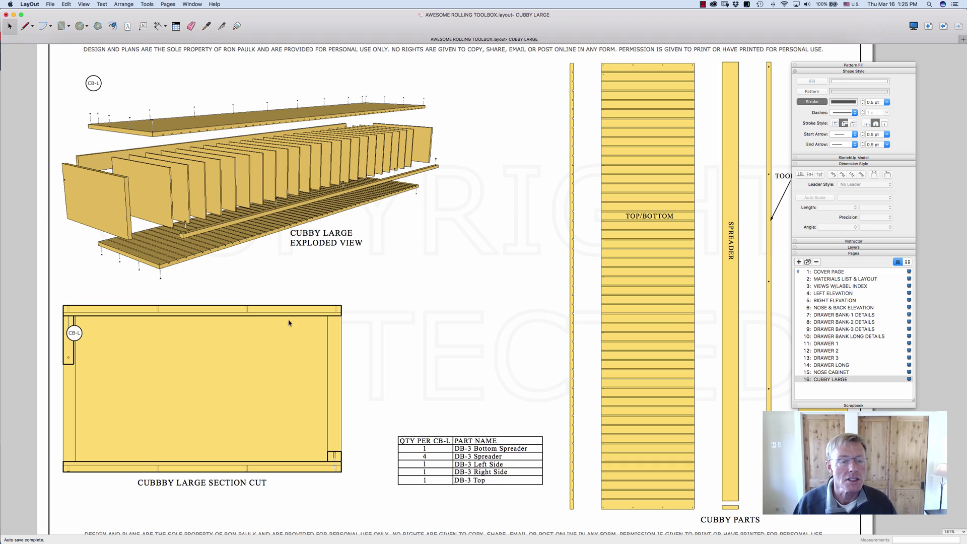
- Try orbiting the model inside the large cubby's exploded view, and leave model editing
click(345, 161)
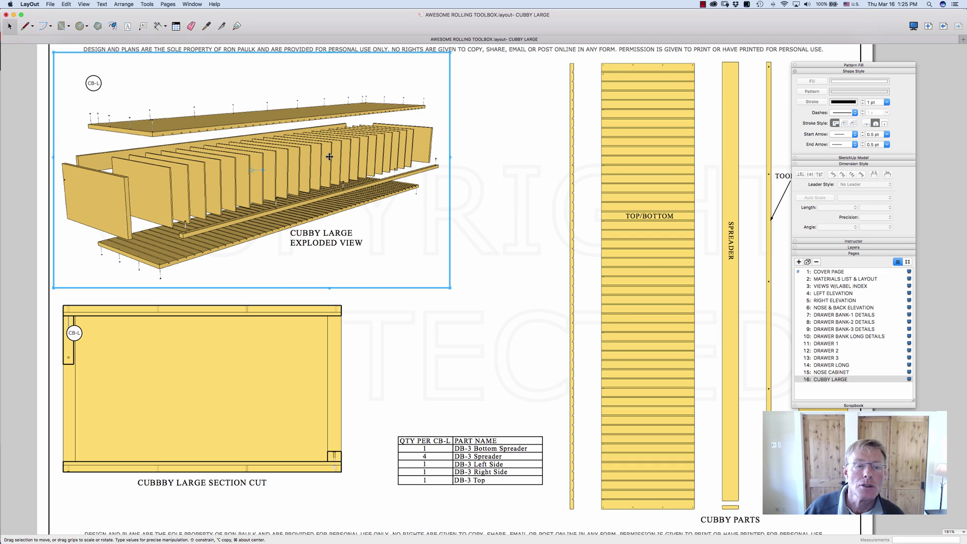
double_click(329, 157)
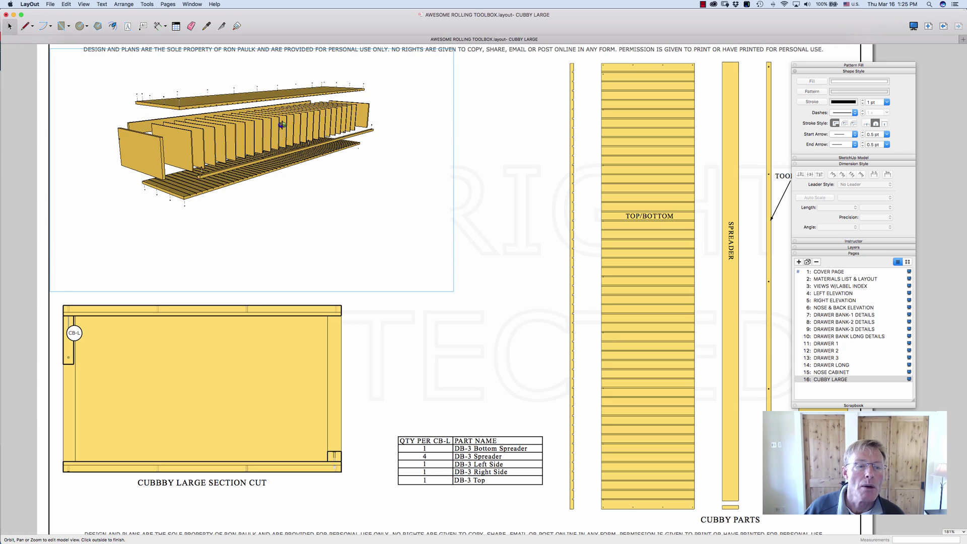
drag(282, 125, 260, 129)
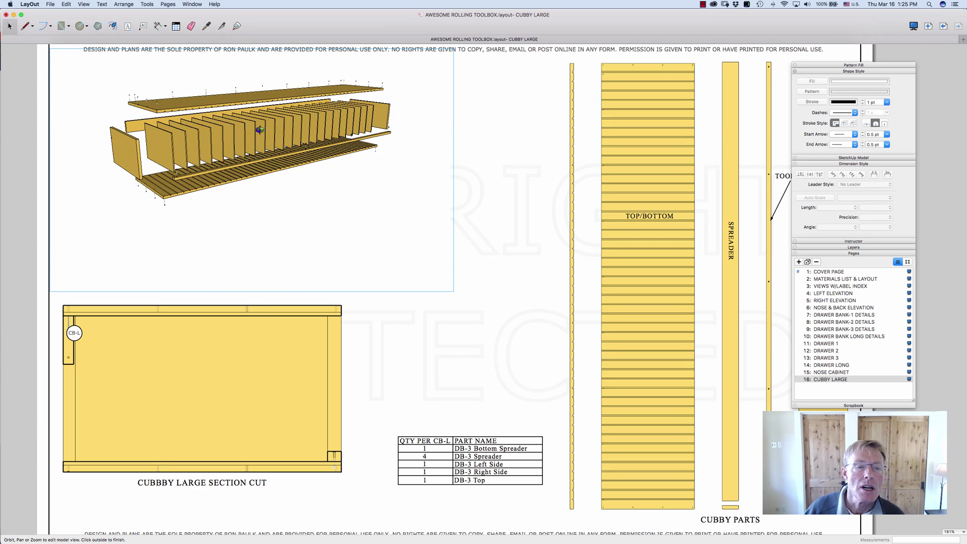
click(527, 165)
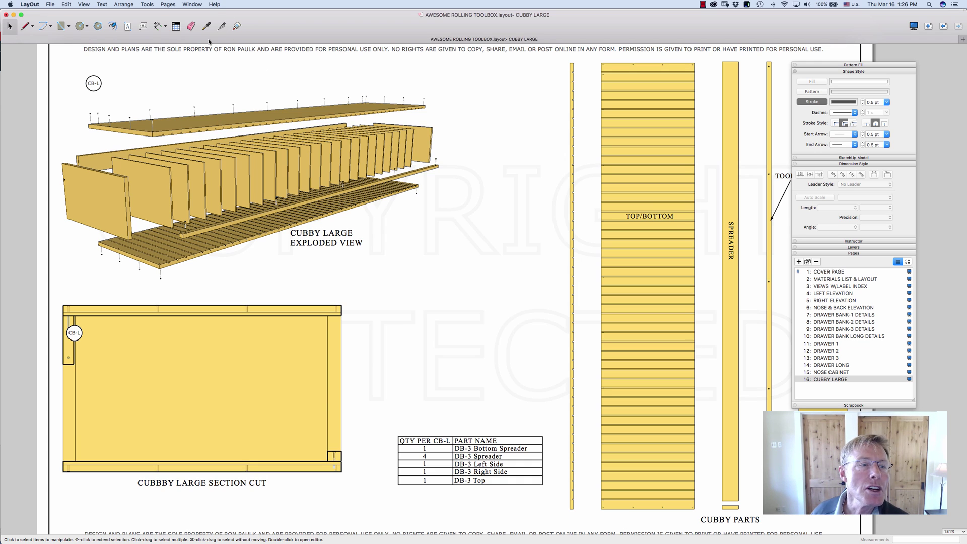
- Start the linear Dimension tool with the precision set to 1/8"
click(156, 26)
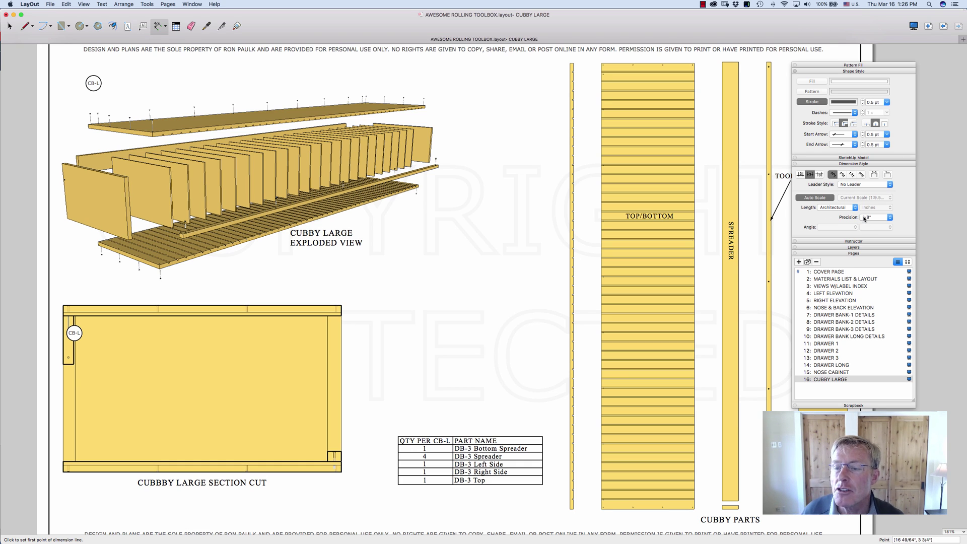
click(889, 218)
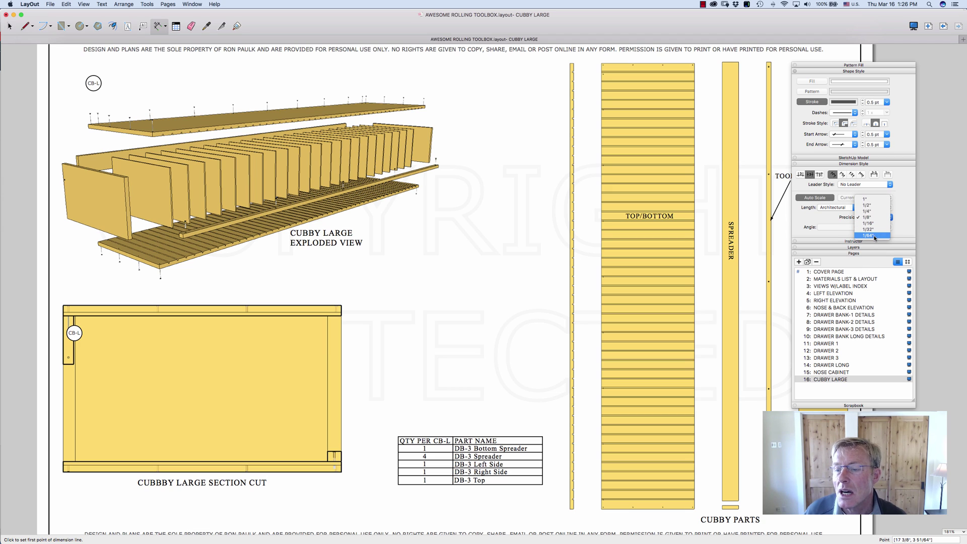
click(869, 217)
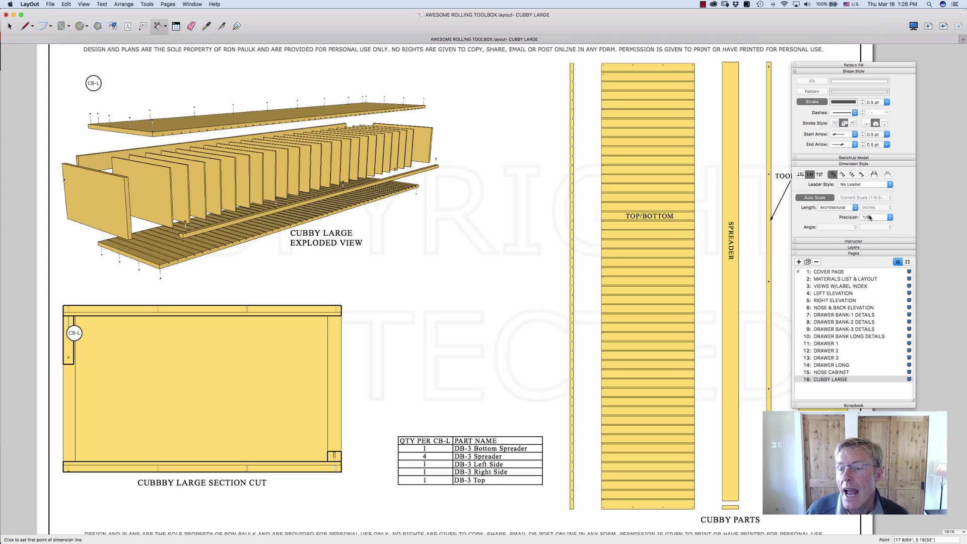
- Set the dimension length format to Decimal, the unit to Millimeter and the precision to 1 mm
click(855, 208)
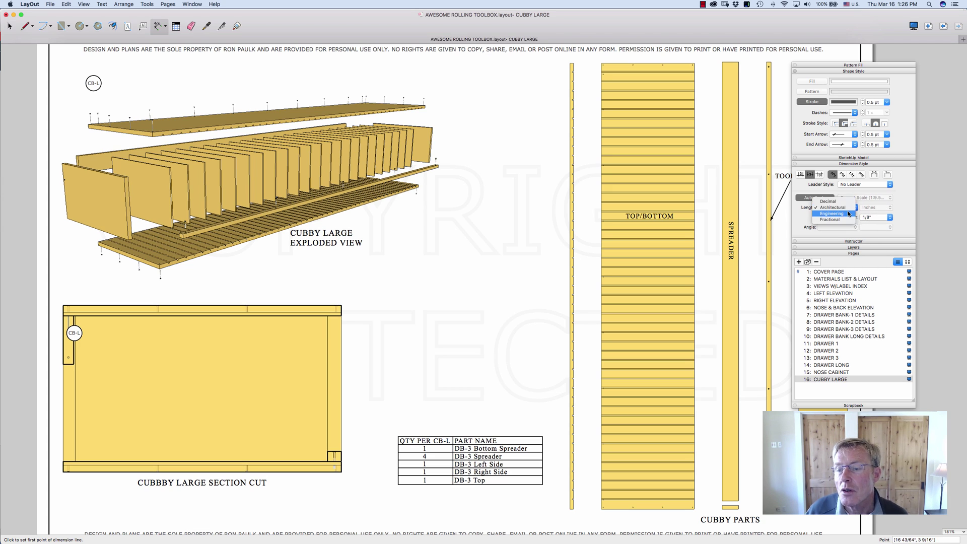
click(828, 201)
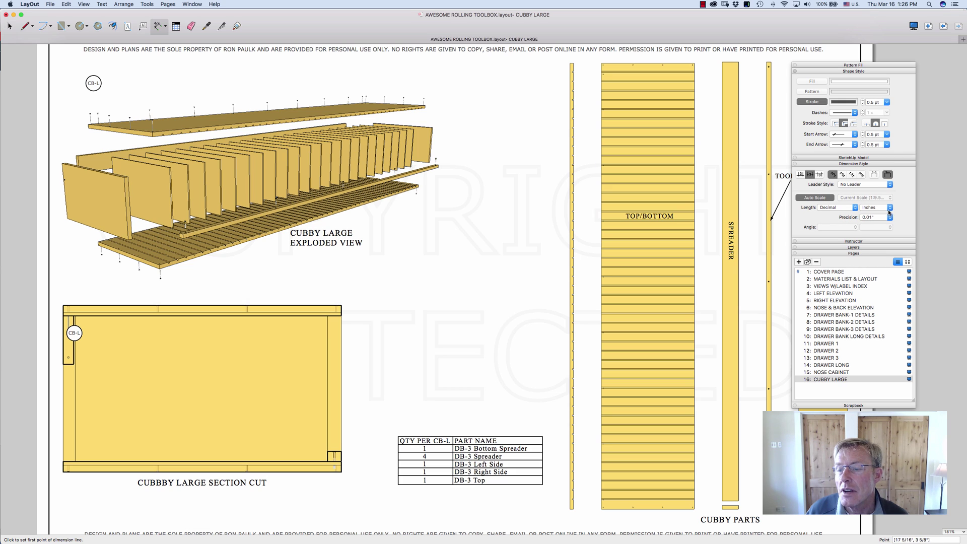
click(889, 208)
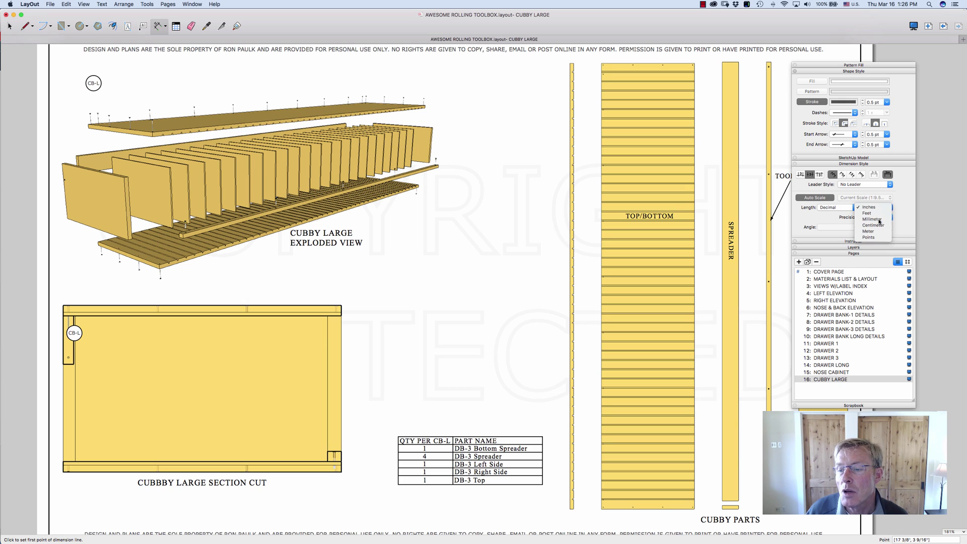
click(878, 220)
click(877, 217)
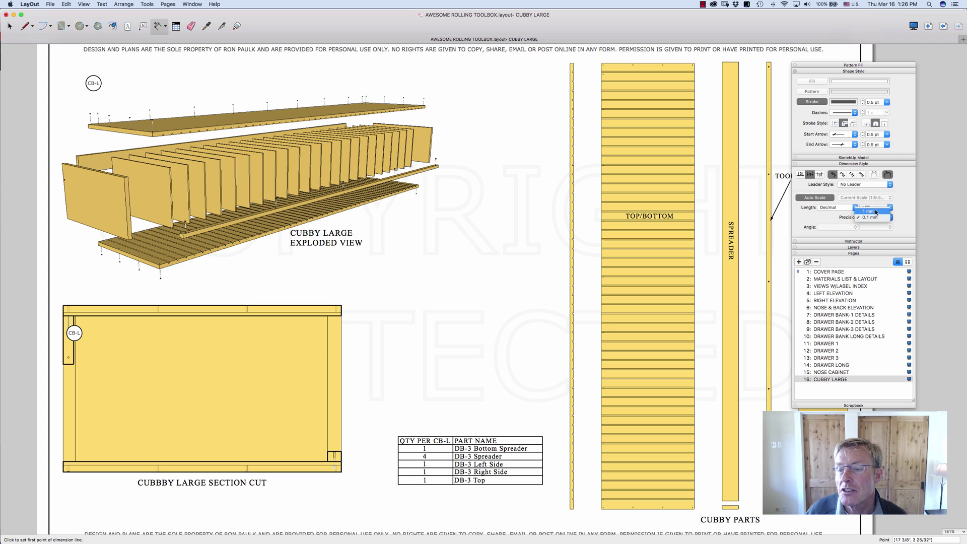
click(875, 211)
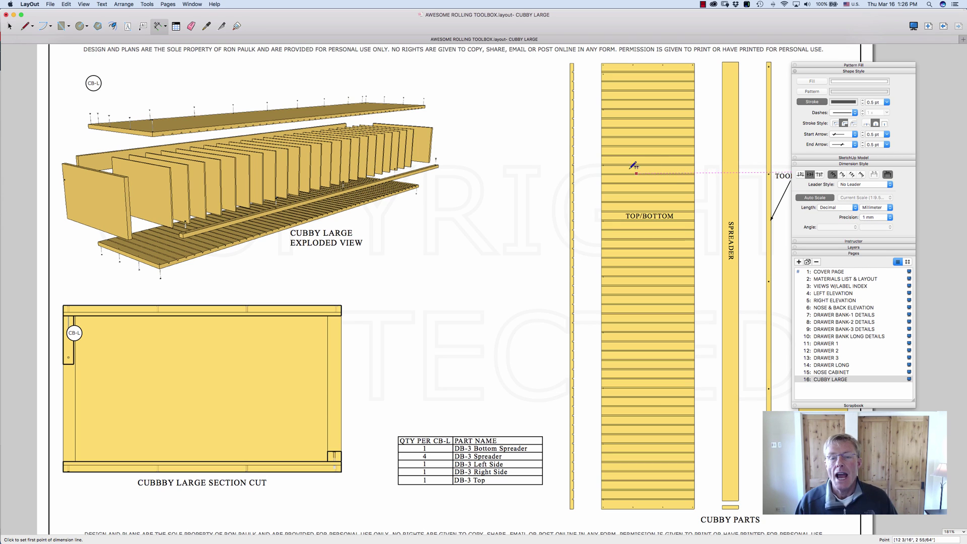
- Set the dimension length format to Architectural with a precision of 1/8"
click(851, 208)
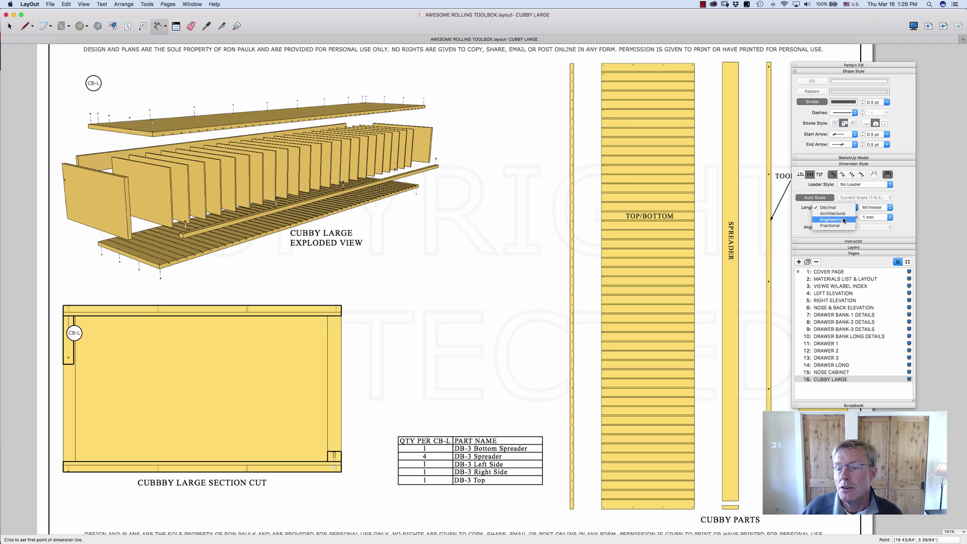
click(844, 214)
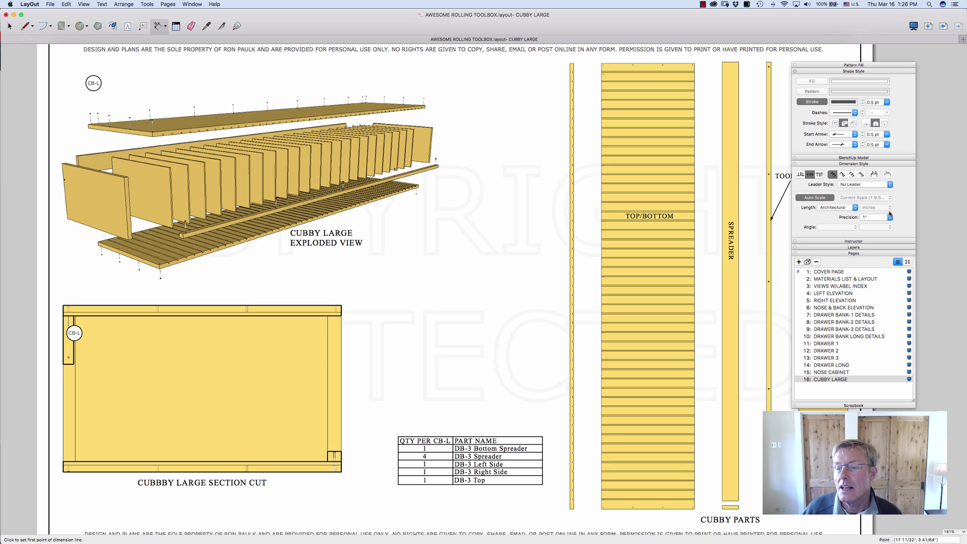
click(889, 218)
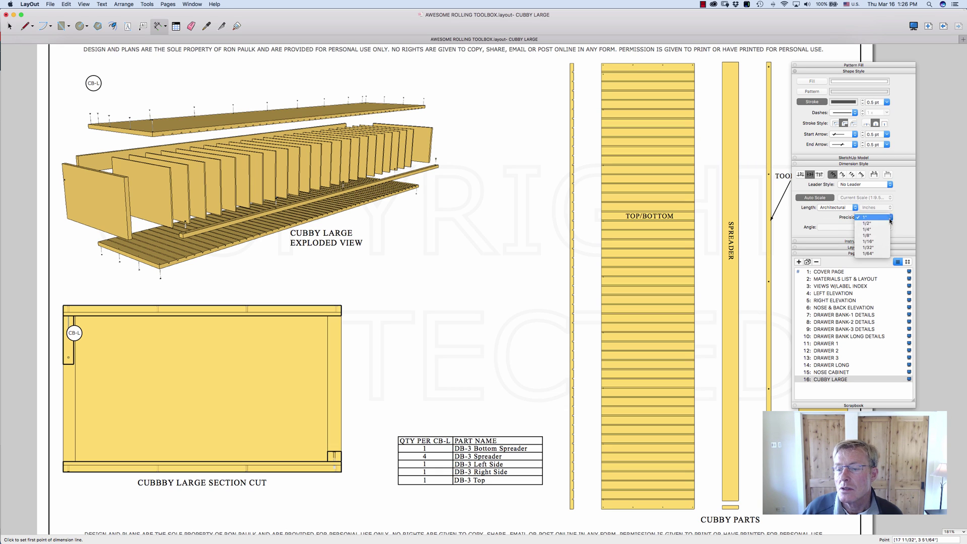
click(890, 221)
click(889, 217)
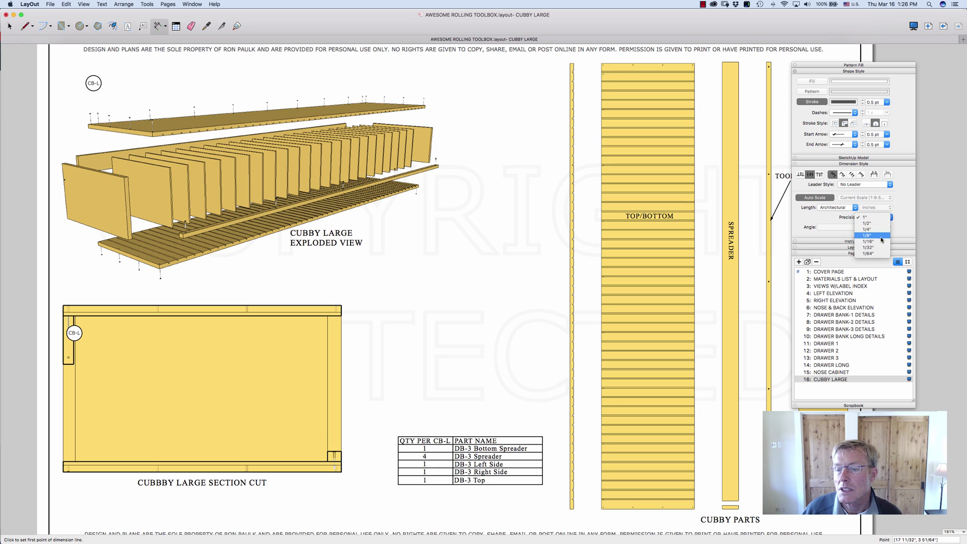
click(881, 239)
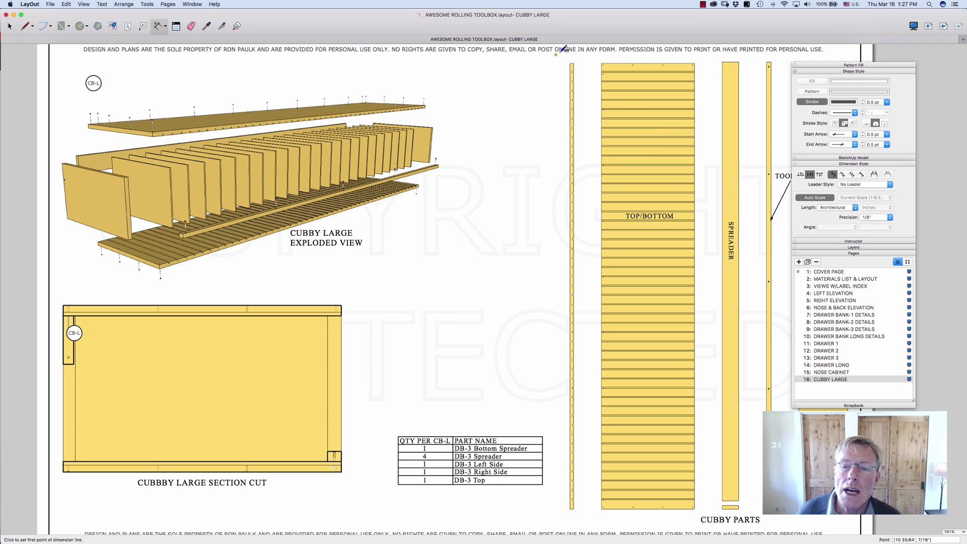
- Dimension the full length of the TOP/BOTTOM part, placing the dimension line just outside its long edge facing the thin side view
click(601, 62)
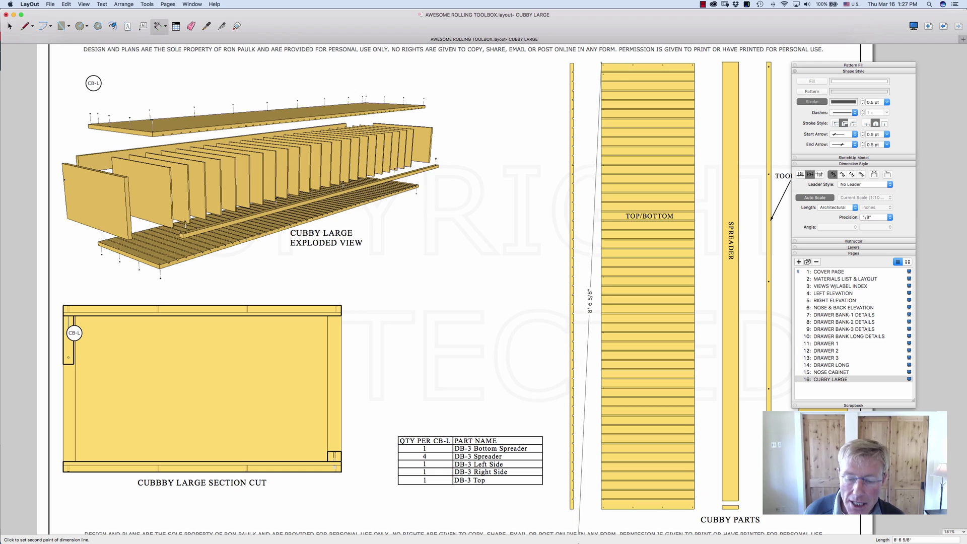
click(602, 509)
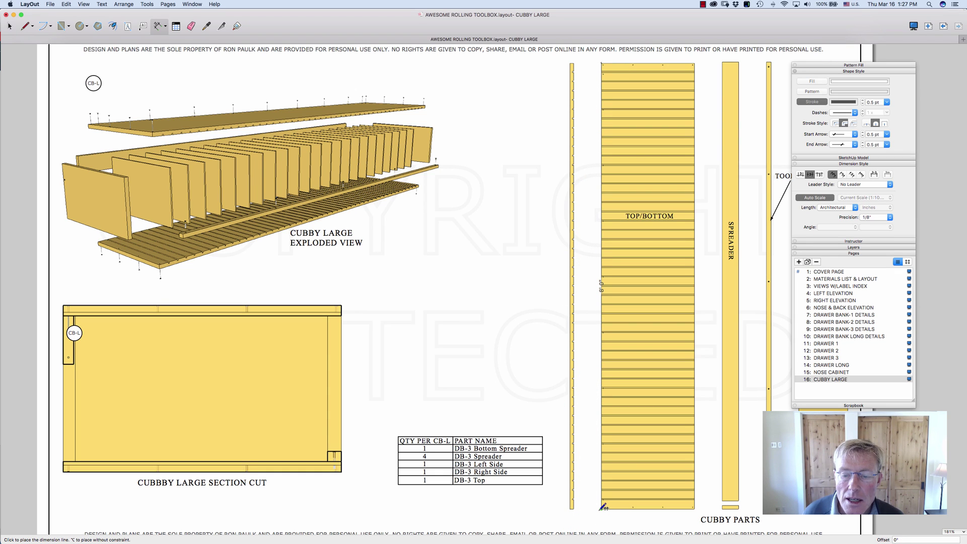
scroll(599, 507, up, 10)
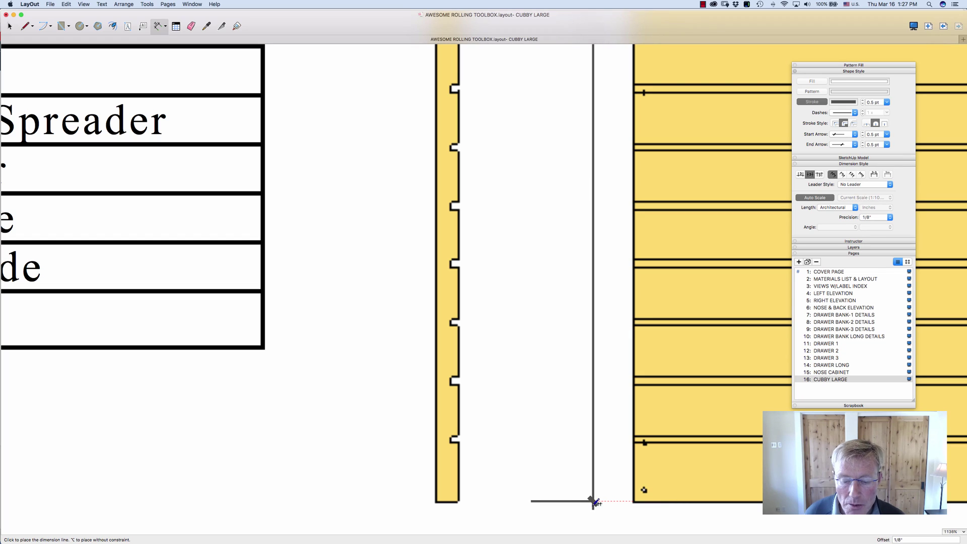
click(599, 501)
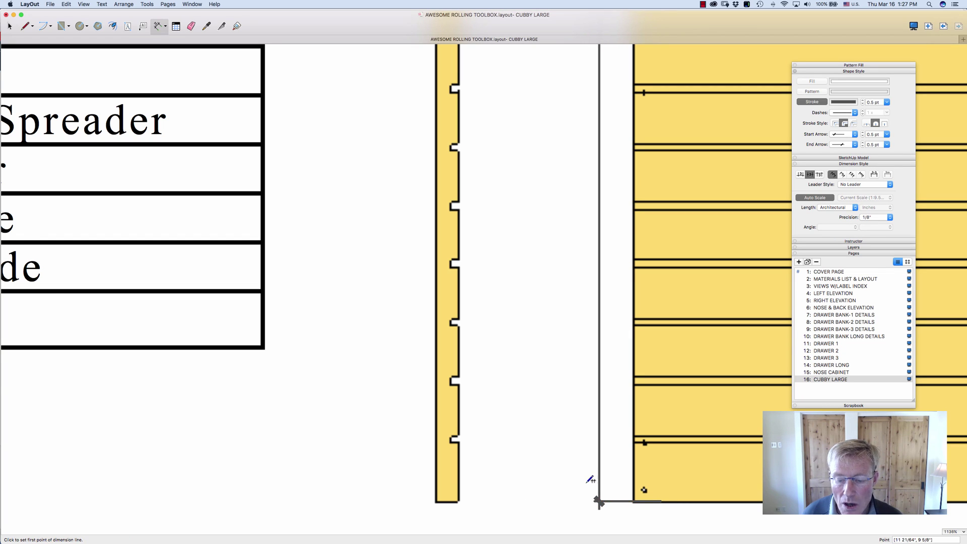
scroll(594, 481, down, 10)
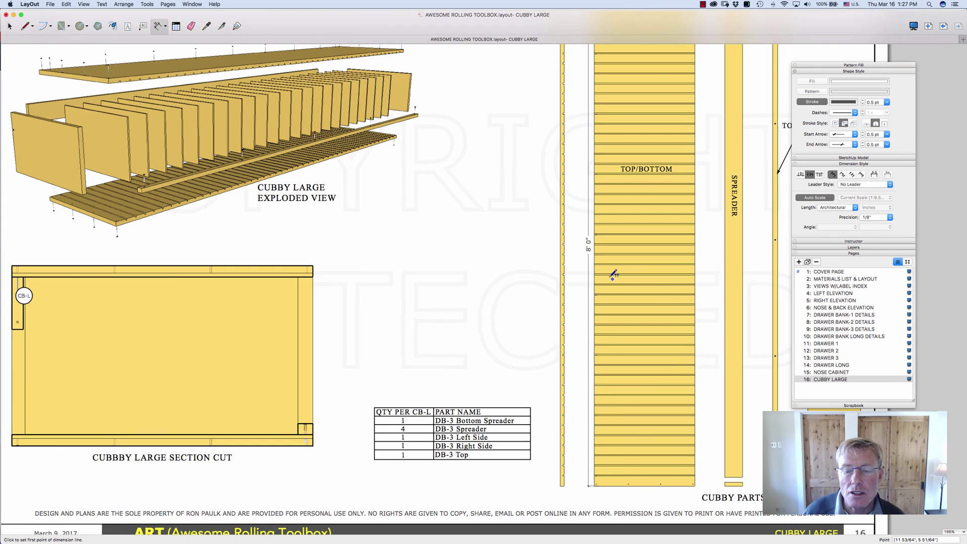
scroll(611, 275, down, 3)
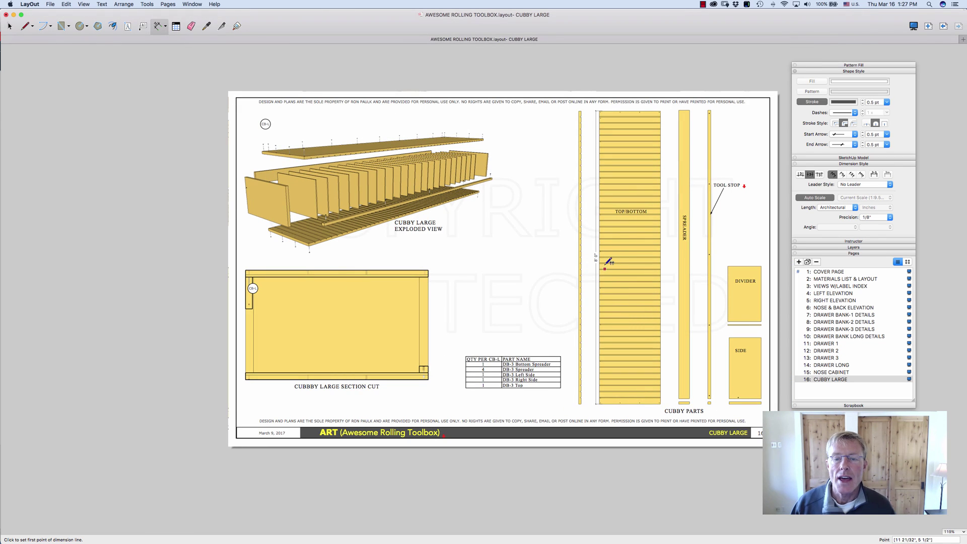
scroll(610, 274, up, 3)
scroll(610, 259, down, 2)
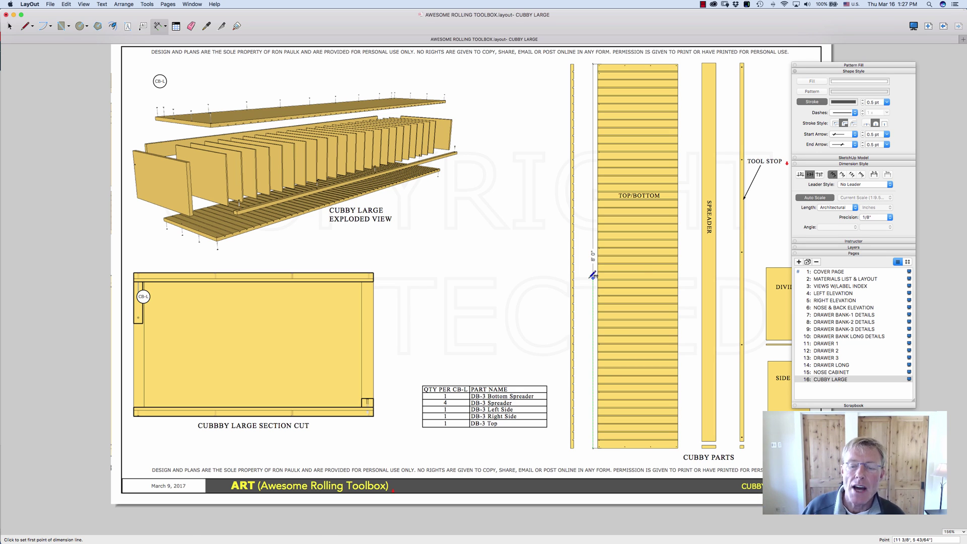
- Append the metric value (2400mm) to the text of the TOP/BOTTOM part's length dimension
key(space)
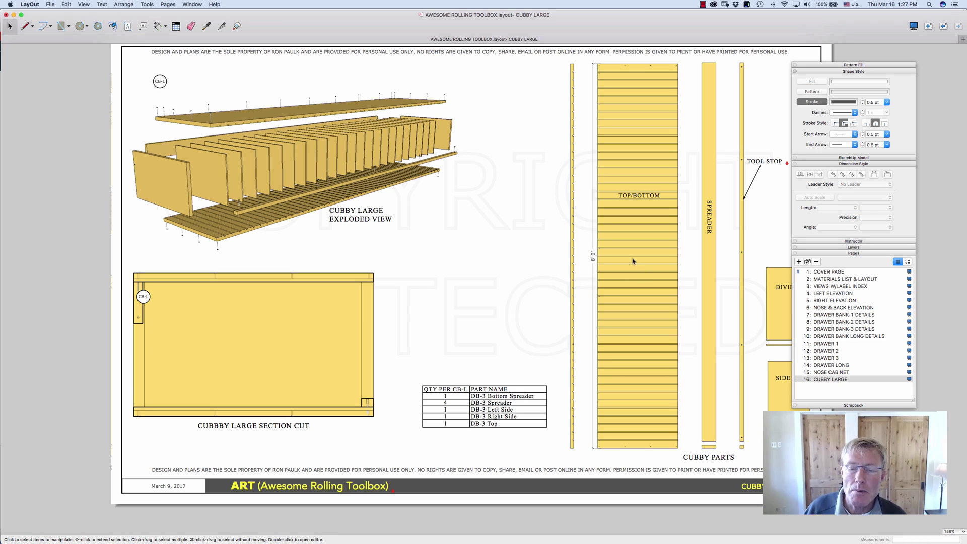
click(593, 258)
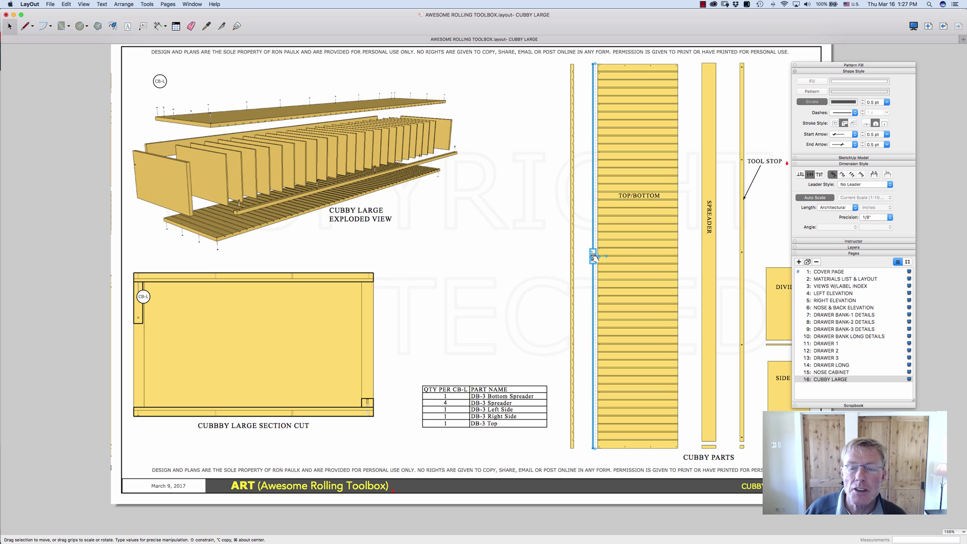
scroll(593, 258, up, 10)
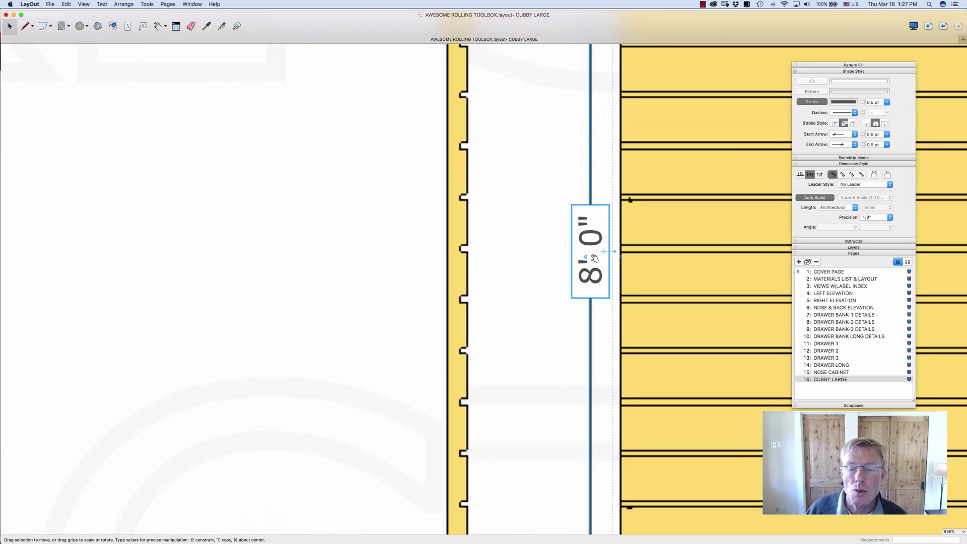
double_click(591, 237)
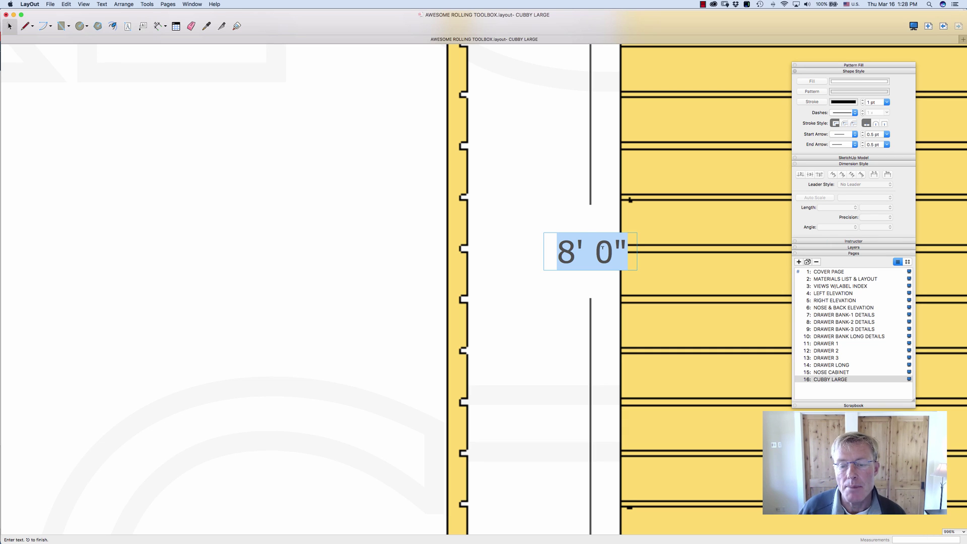
click(627, 246)
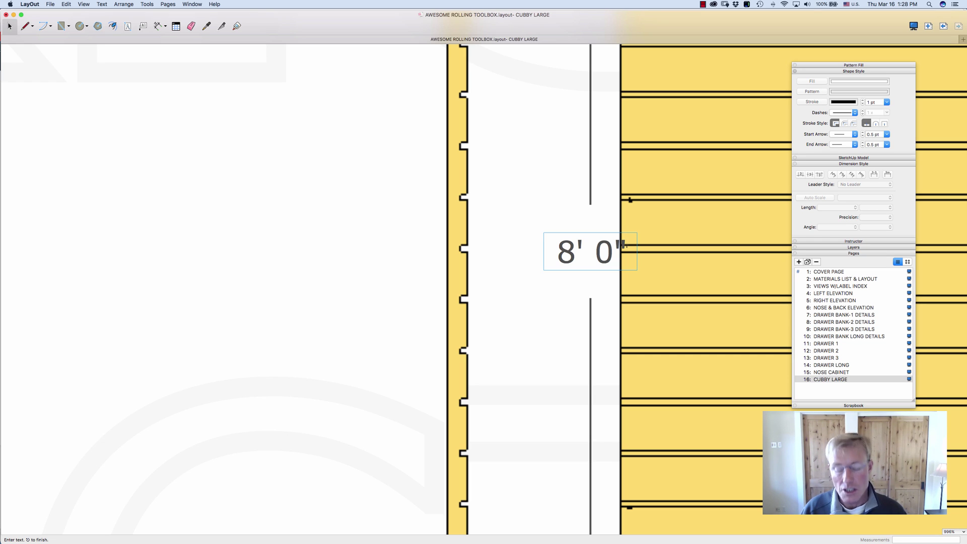
text(()
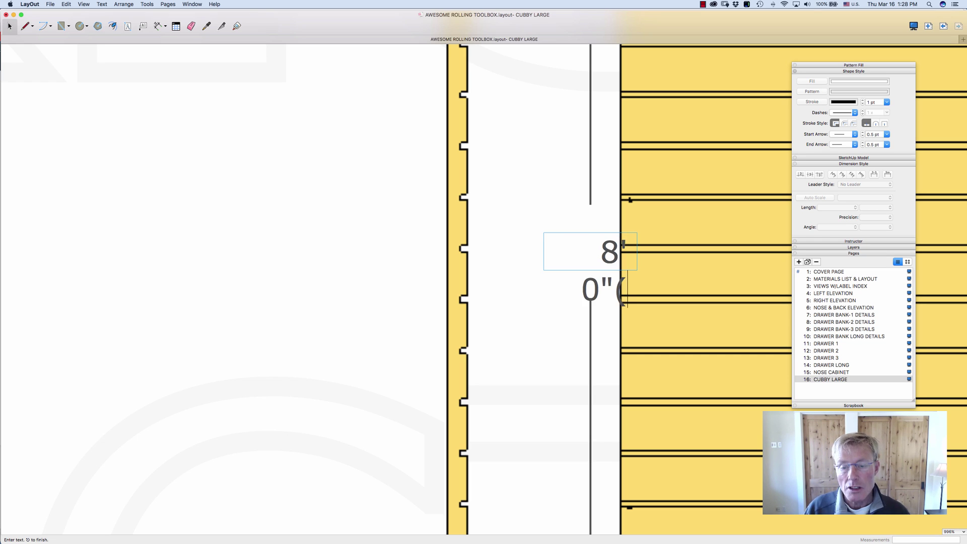
text(2)
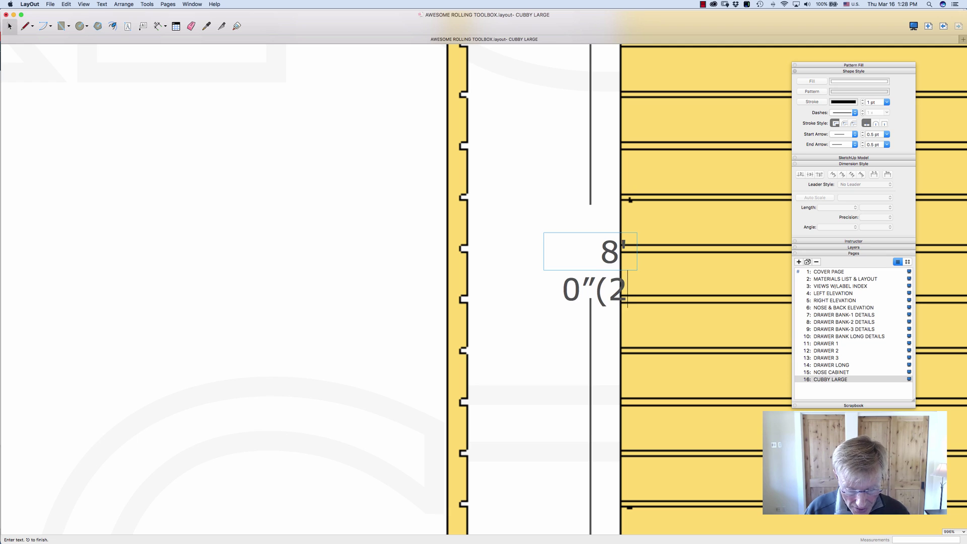
text(400 mm))
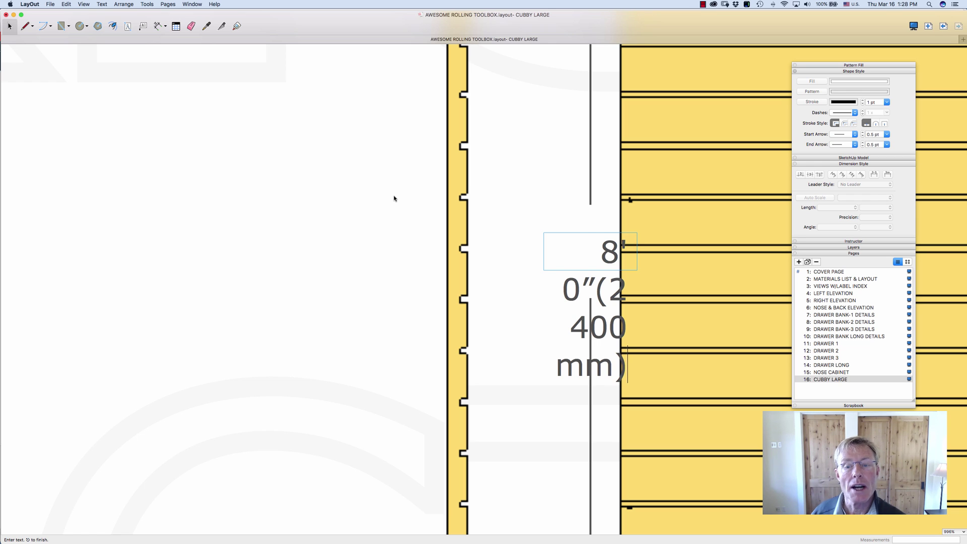
key(Escape)
scroll(369, 221, down, 5)
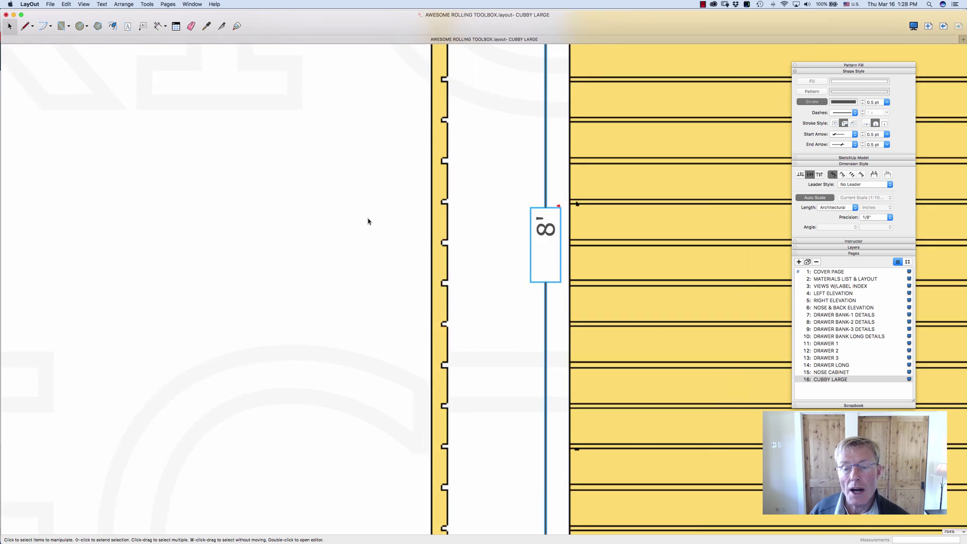
- Widen the text box of the TOP/BOTTOM length dimension so the combined imperial and metric label fits on one line
scroll(397, 217, down, 3)
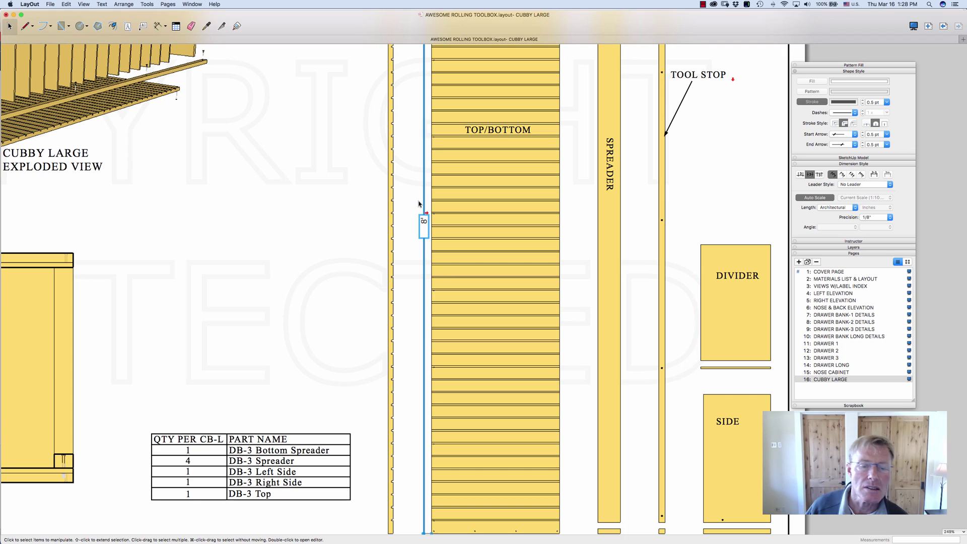
scroll(417, 211, up, 4)
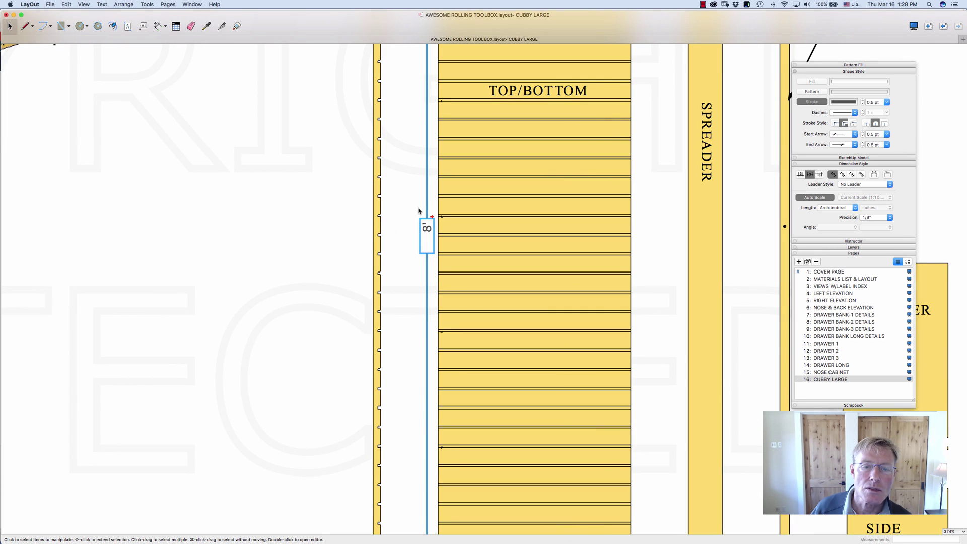
click(427, 234)
double_click(427, 234)
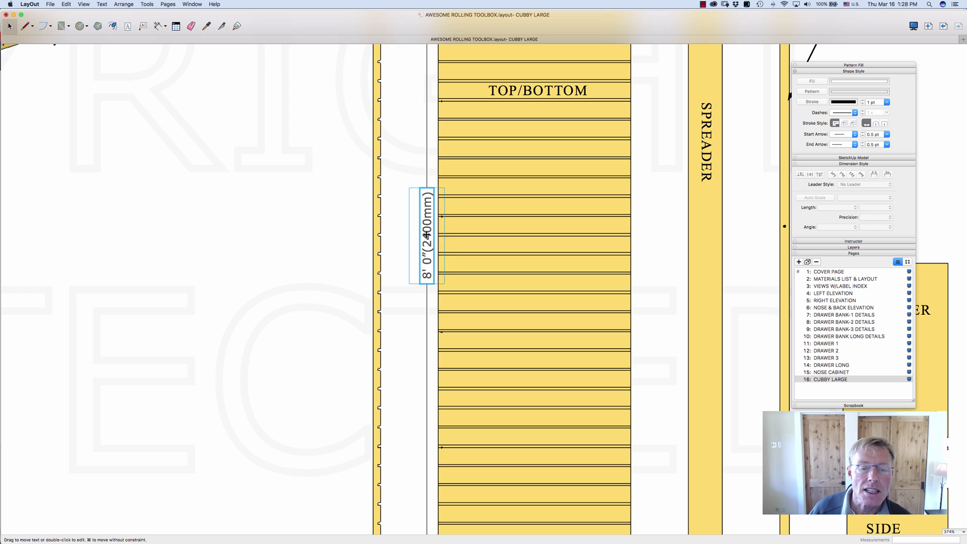
key(Escape)
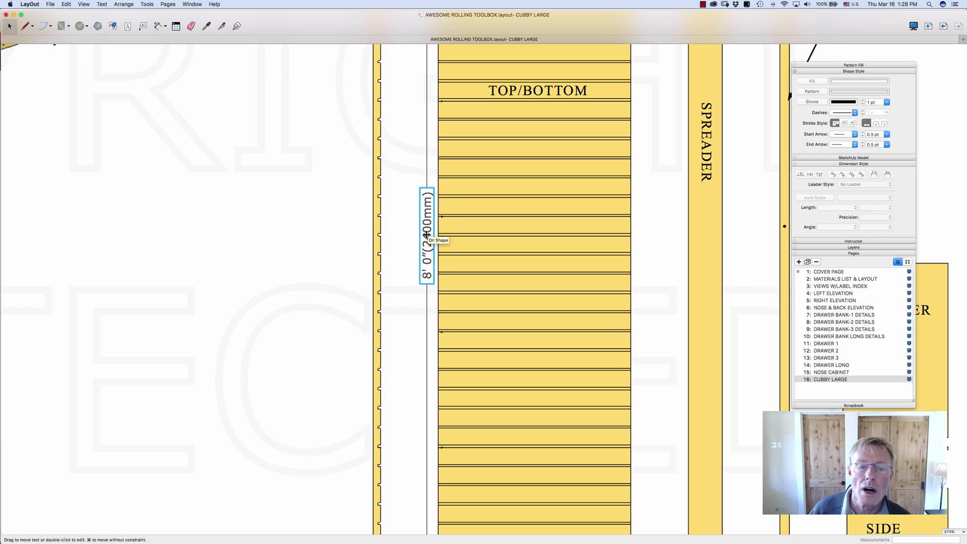
click(400, 237)
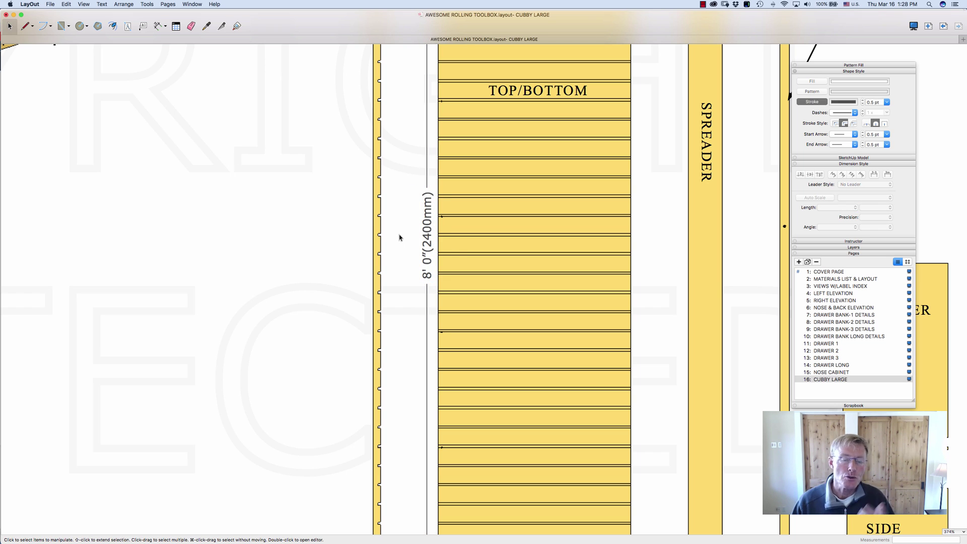
- Dimension the width of the TOP/BOTTOM part, placing the dimension line just above its upper edge
scroll(476, 255, down, 10)
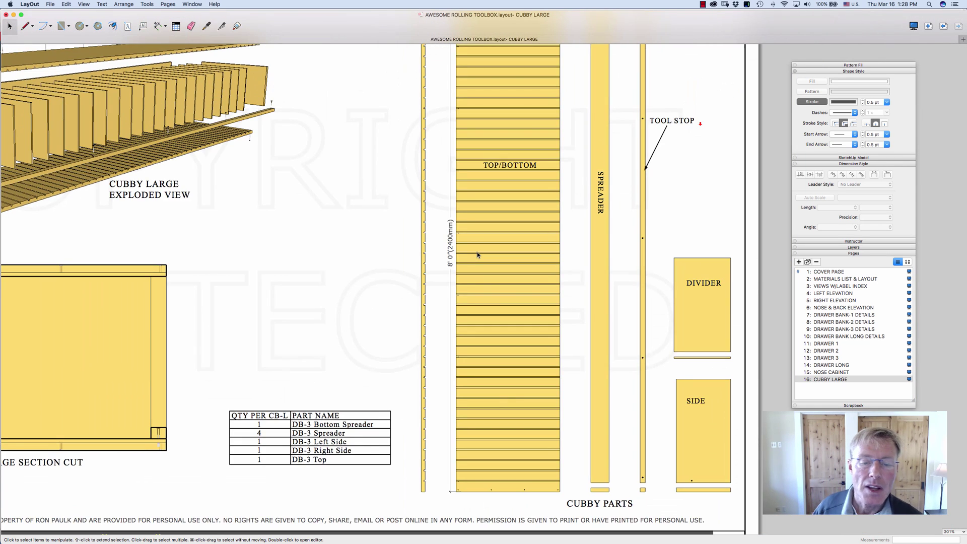
scroll(502, 122, up, 4)
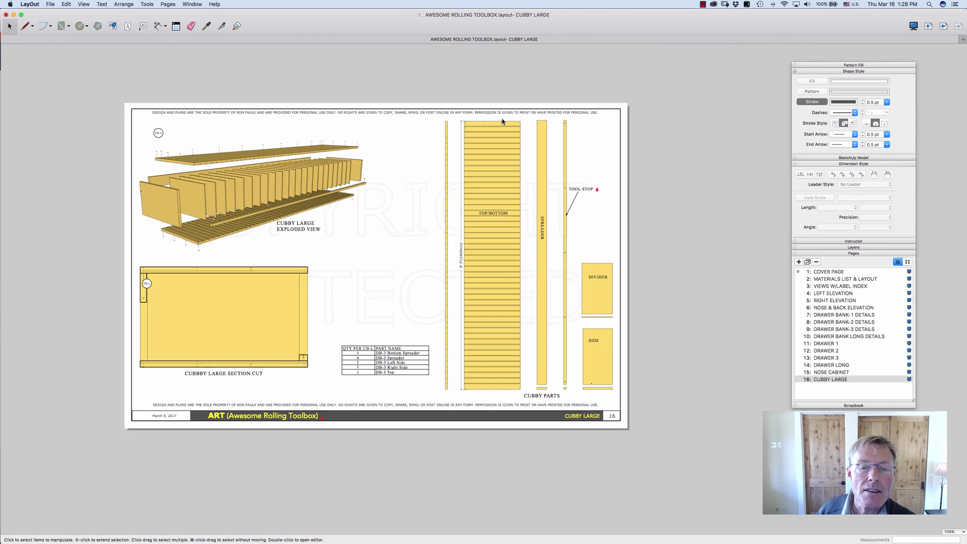
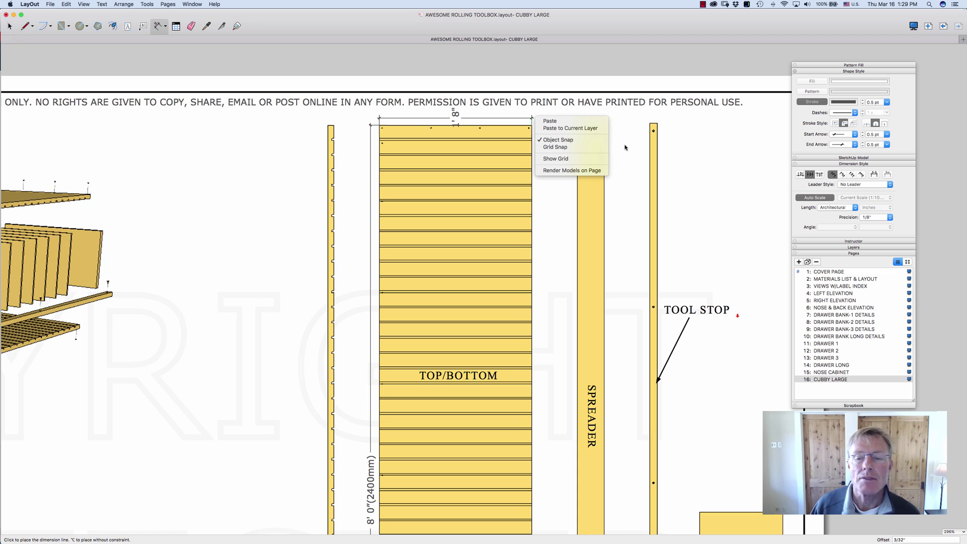
click(625, 142)
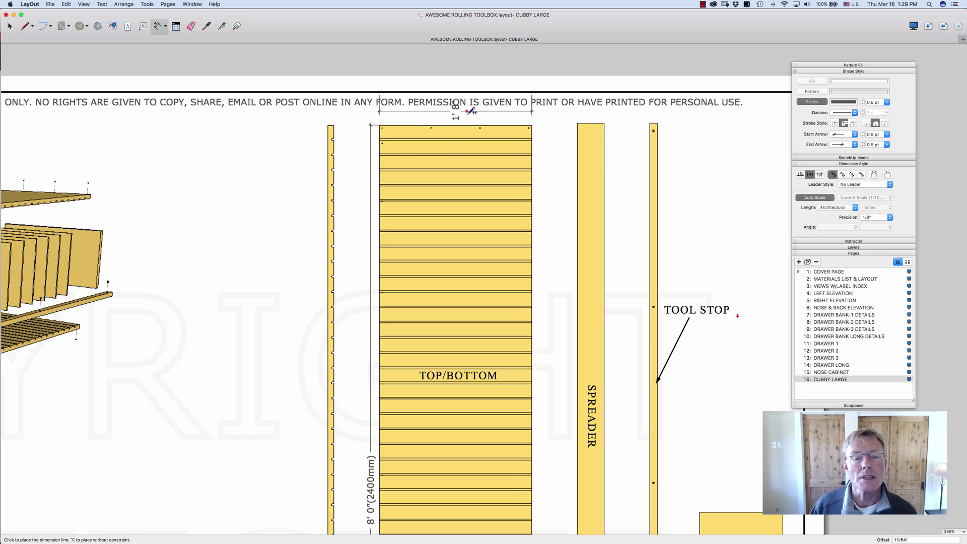
click(483, 115)
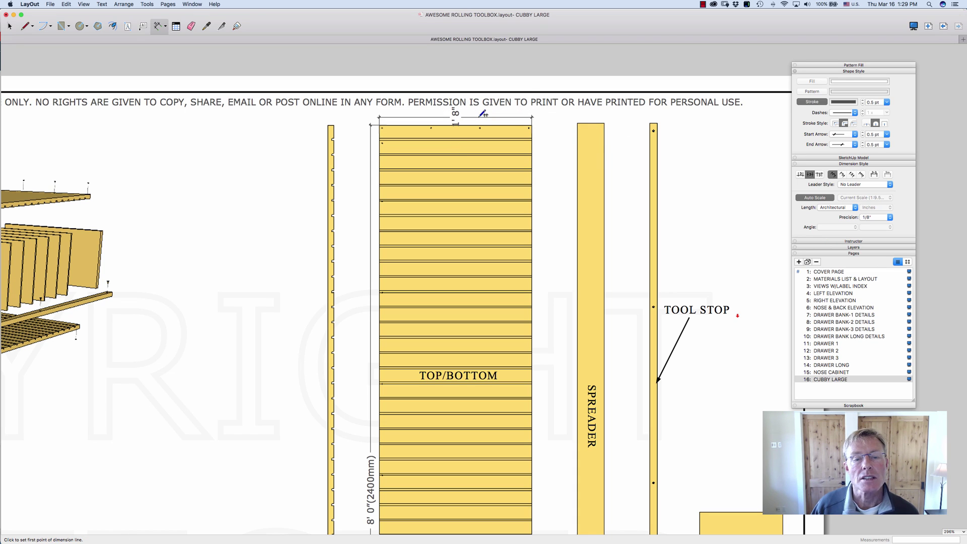
key(space)
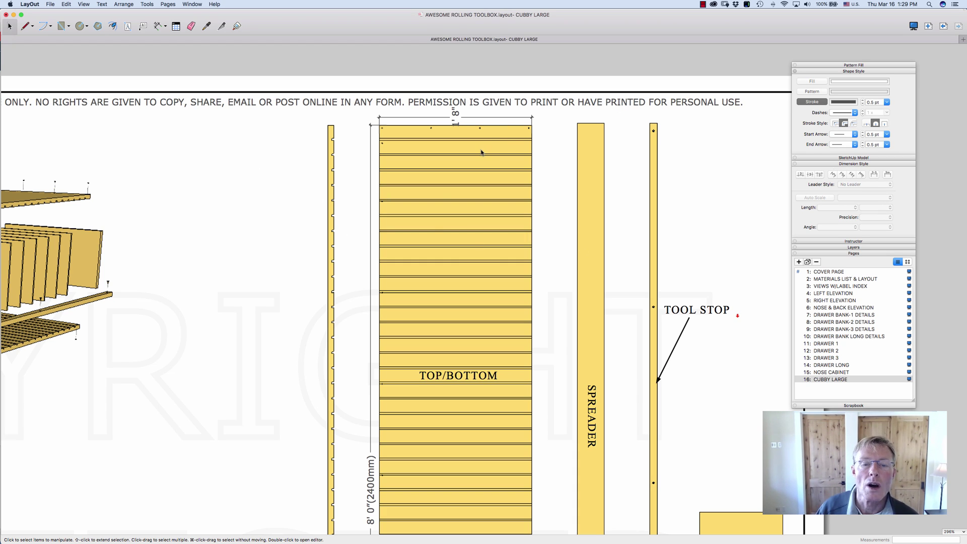
- Change the text alignment of the TOP/BOTTOM width dimension so the text reads along its dimension line
scroll(425, 150, down, 4)
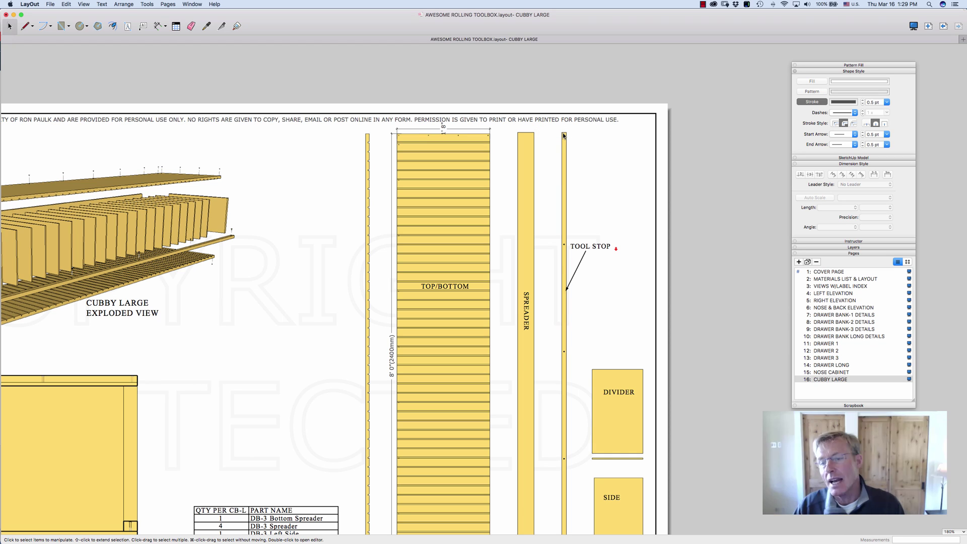
click(443, 128)
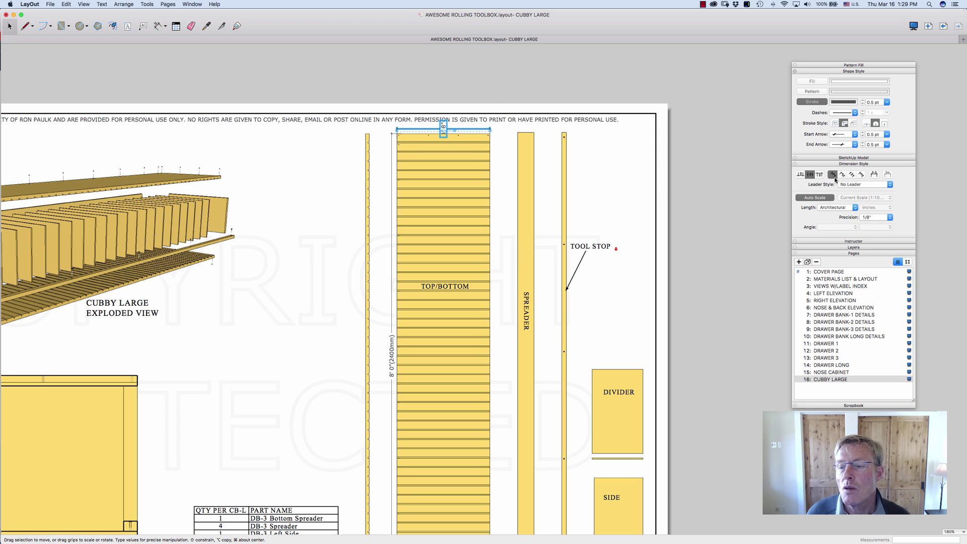
click(851, 175)
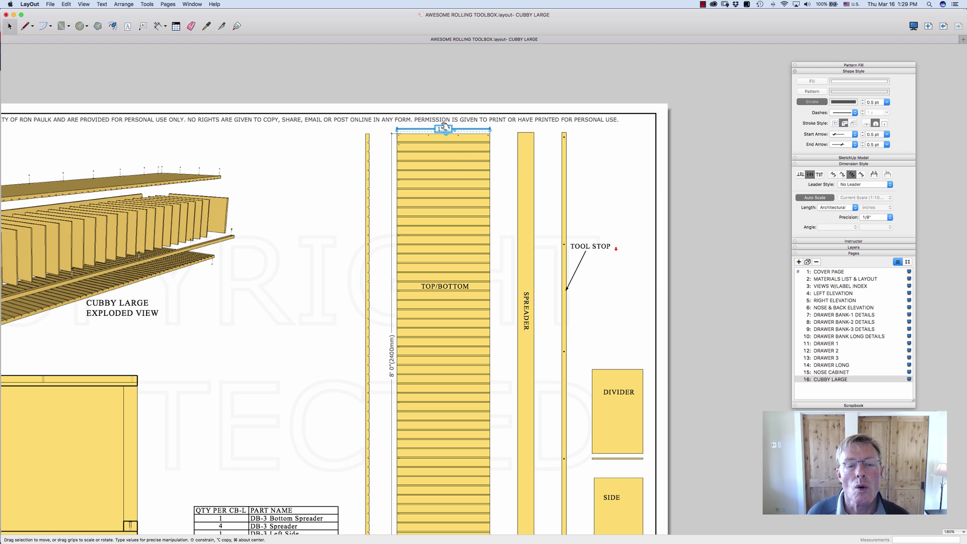
- Append the metric value (508mm) to the TOP/BOTTOM part's width dimension text and nudge the label so it fits on one line
click(607, 152)
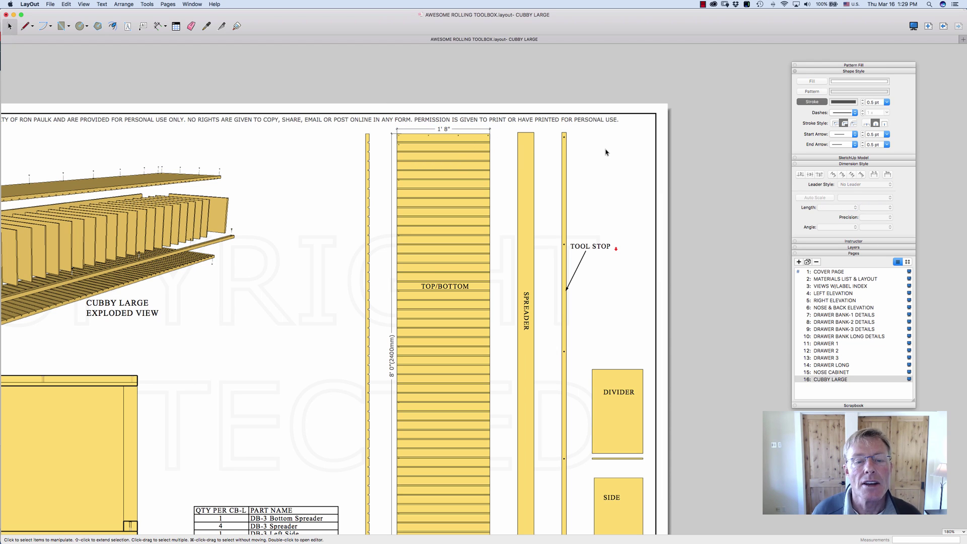
click(446, 133)
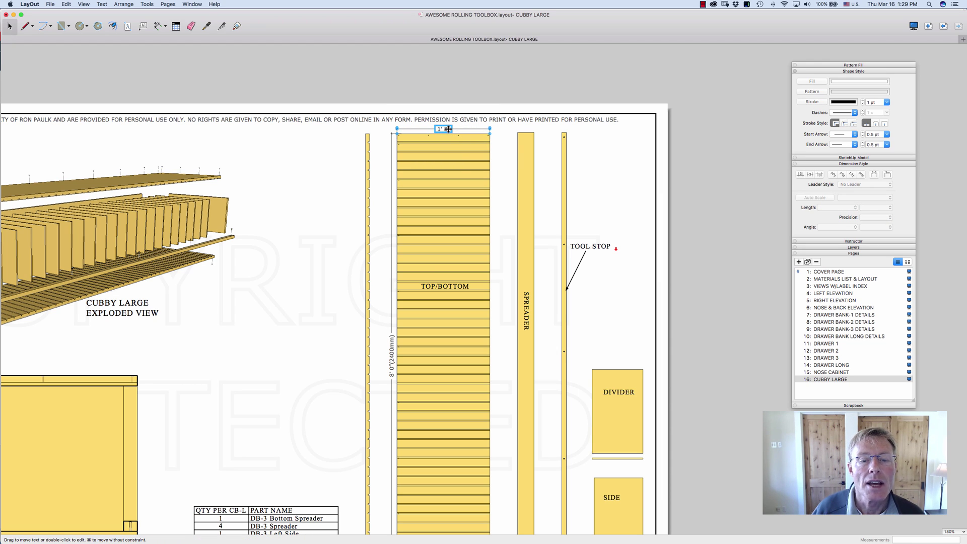
double_click(450, 129)
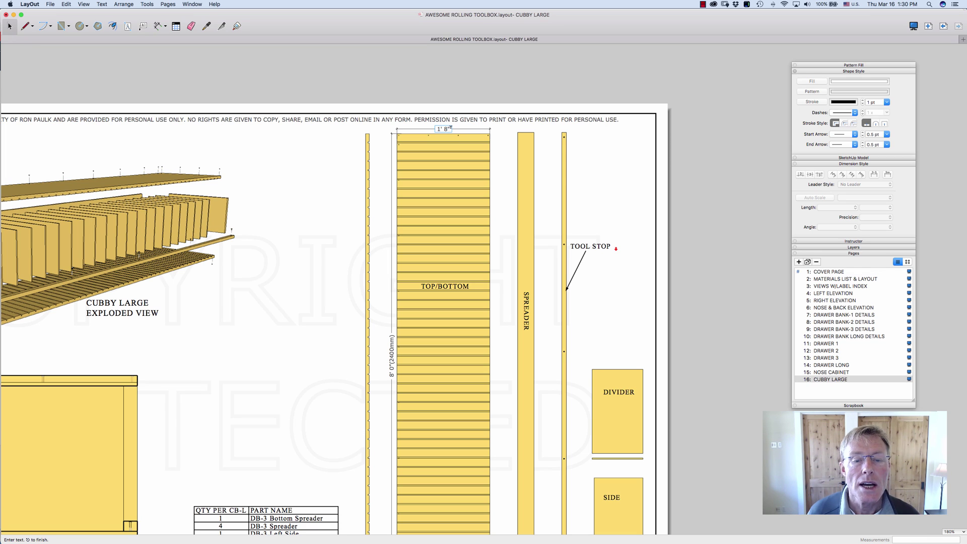
text(()
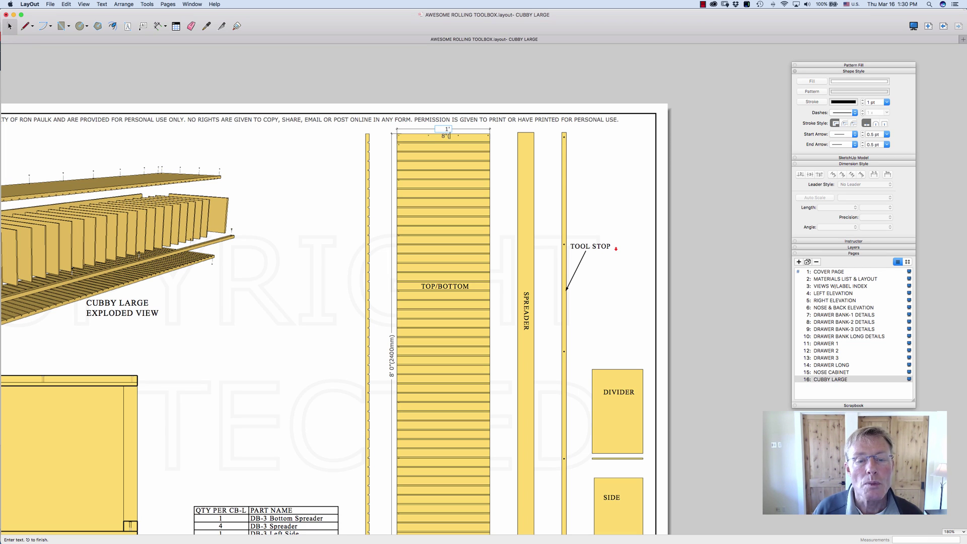
text(50)
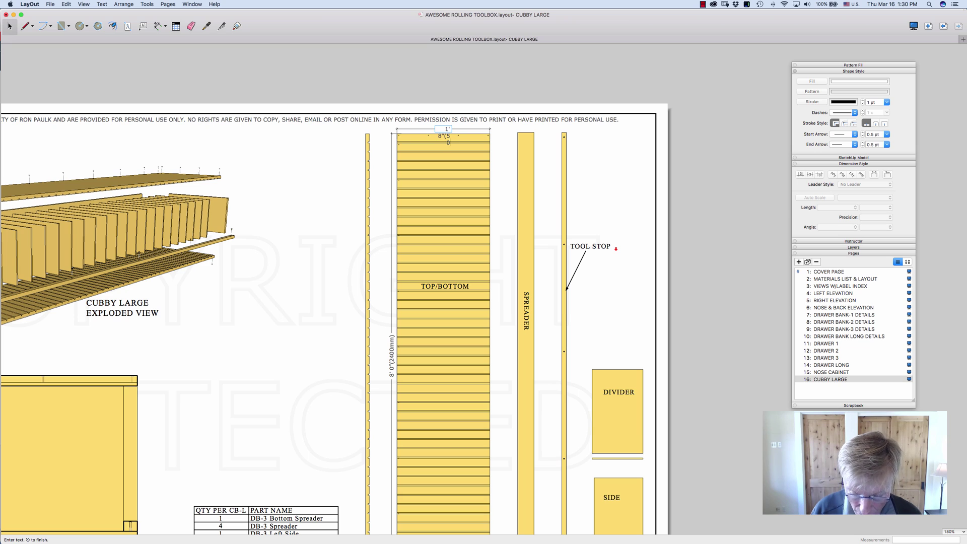
text(8mm)
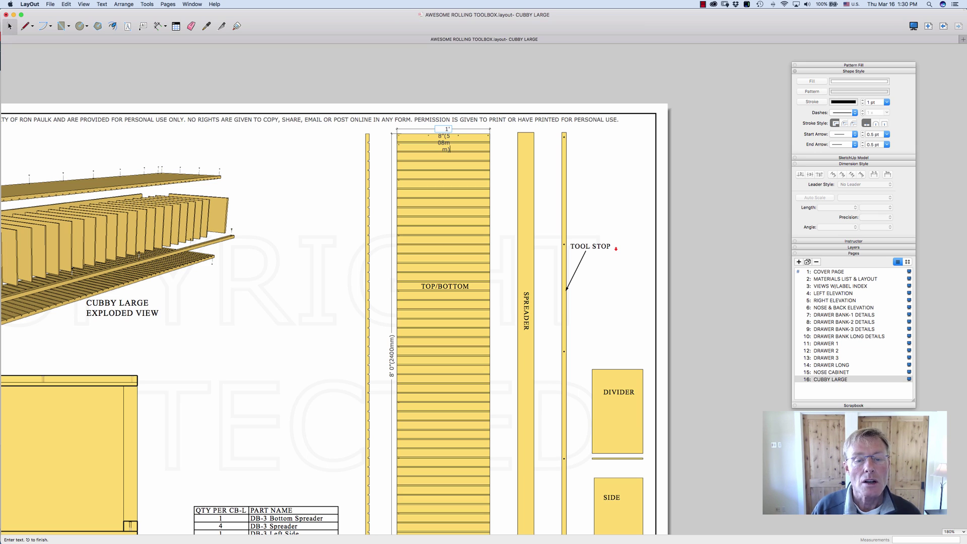
click(333, 158)
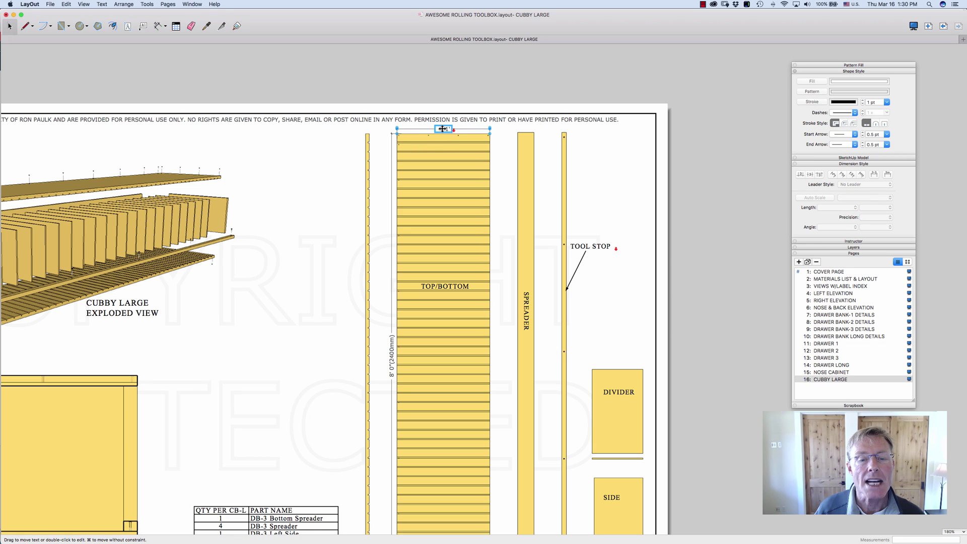
drag(442, 129, 443, 129)
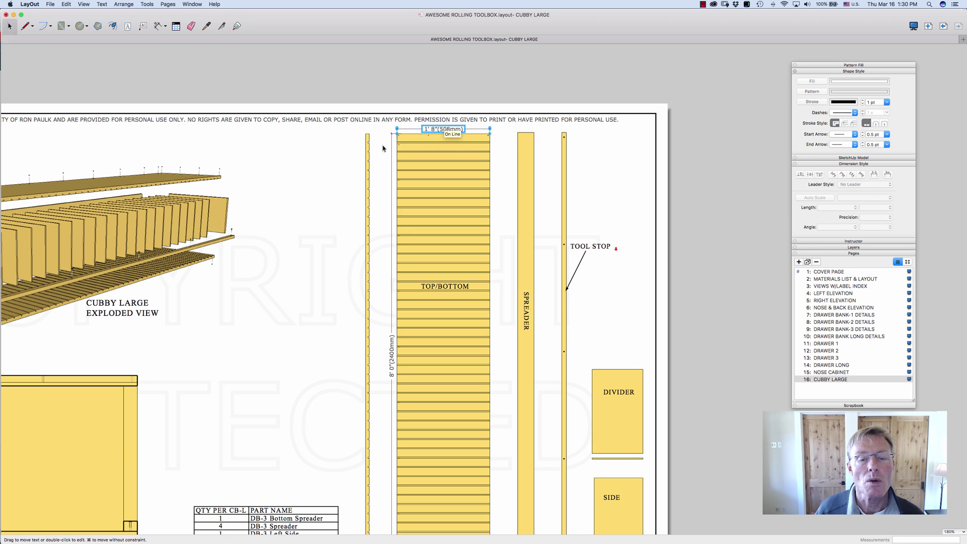
click(324, 185)
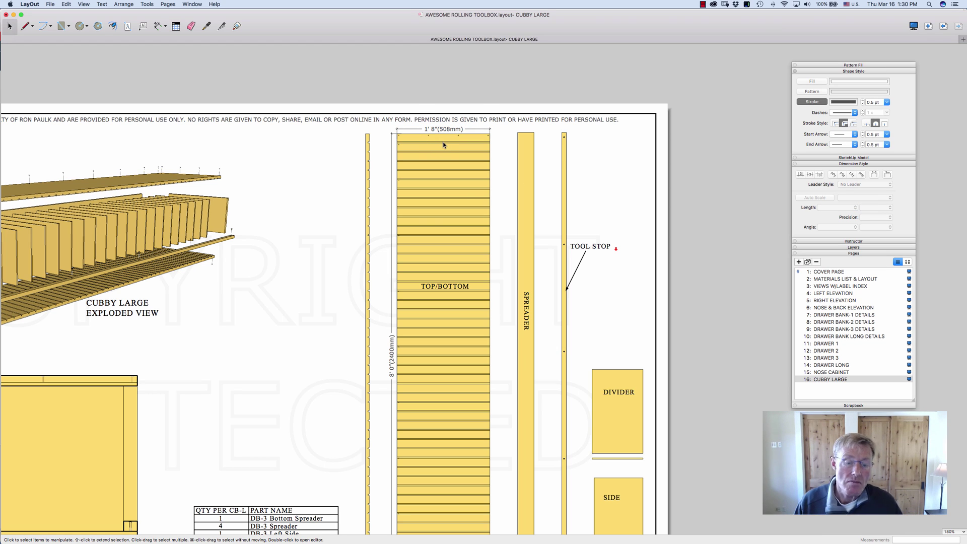
- Dimension the thickness of the narrow notched edge view beside the TOP/BOTTOM part, placing the dimension line just above its upper end
key(d)
scroll(443, 146, up, 5)
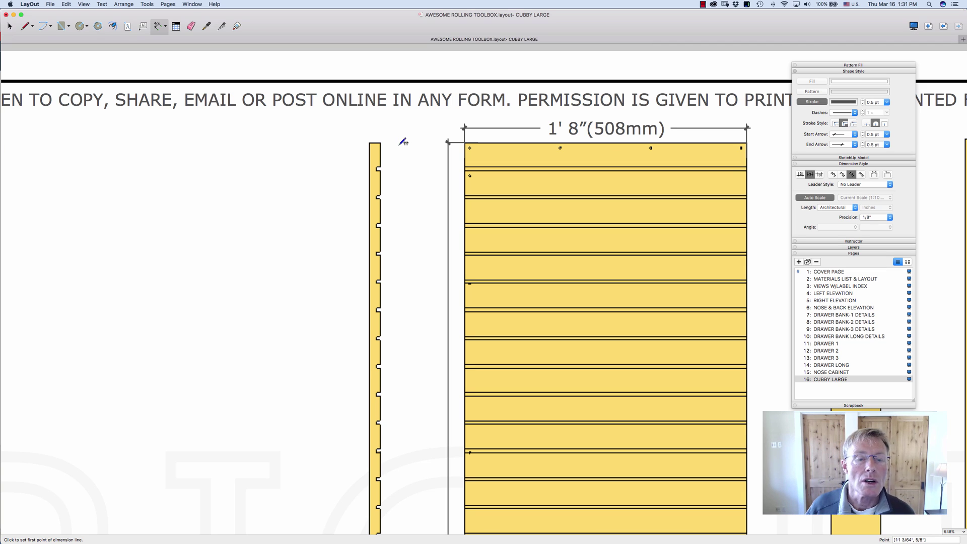
click(369, 143)
click(381, 142)
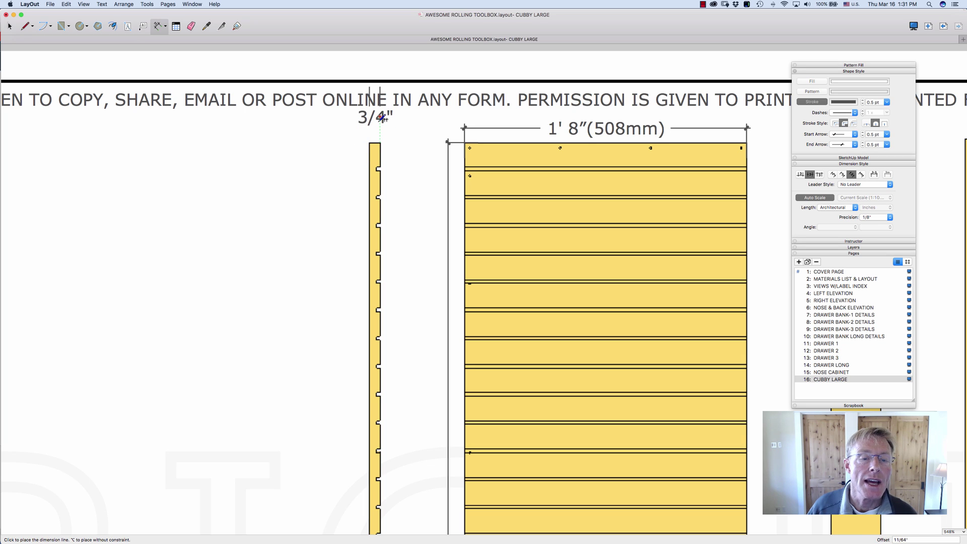
click(383, 121)
key(space)
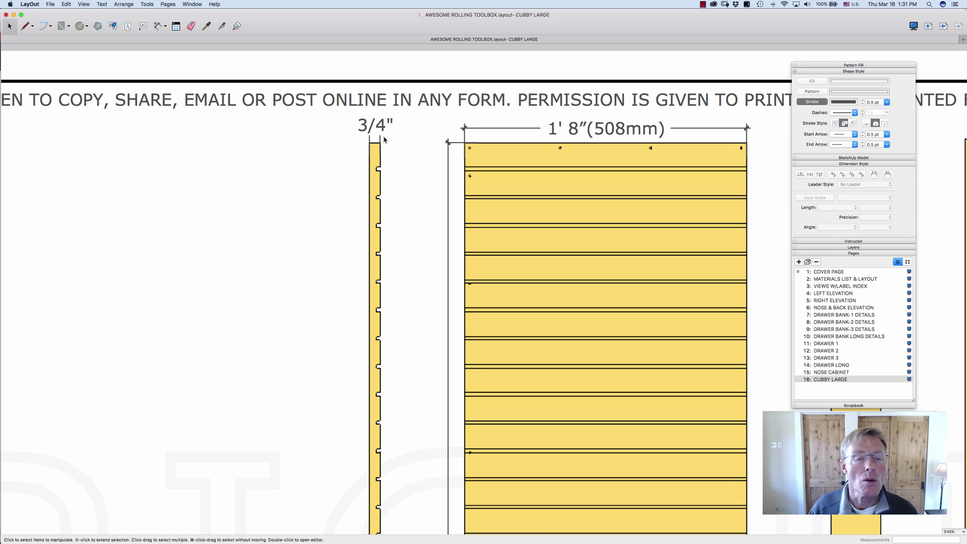
- Move the text of the edge view's thickness dimension out to the left of the part, clear of its extension lines
click(379, 129)
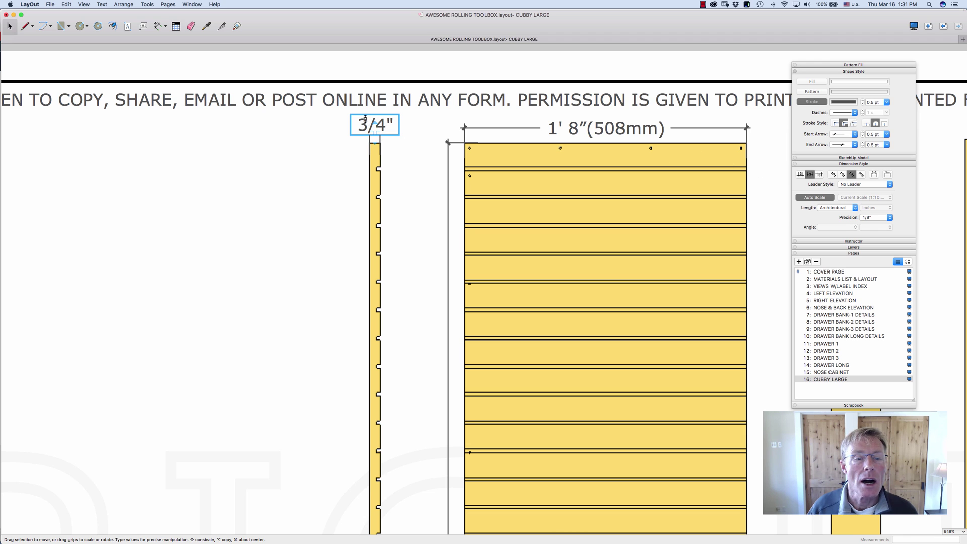
click(335, 146)
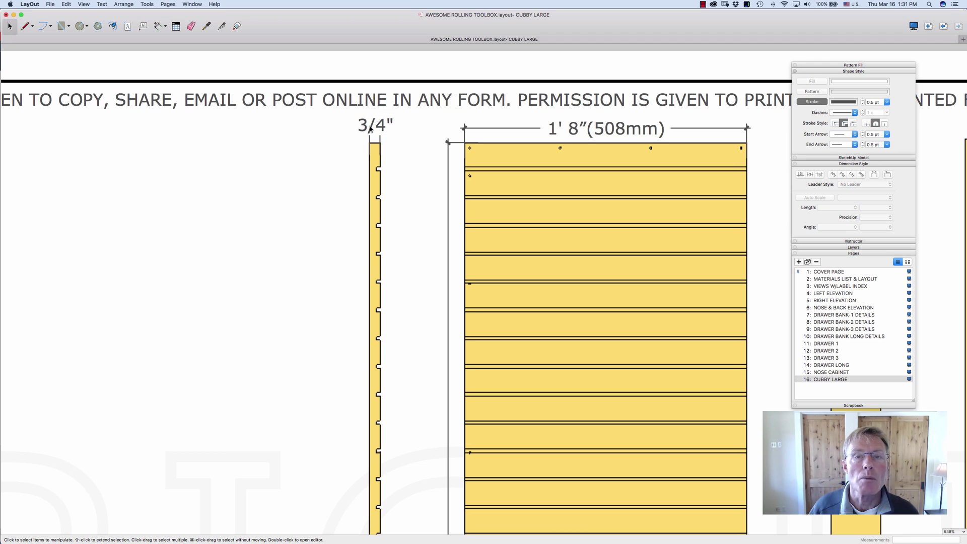
click(371, 126)
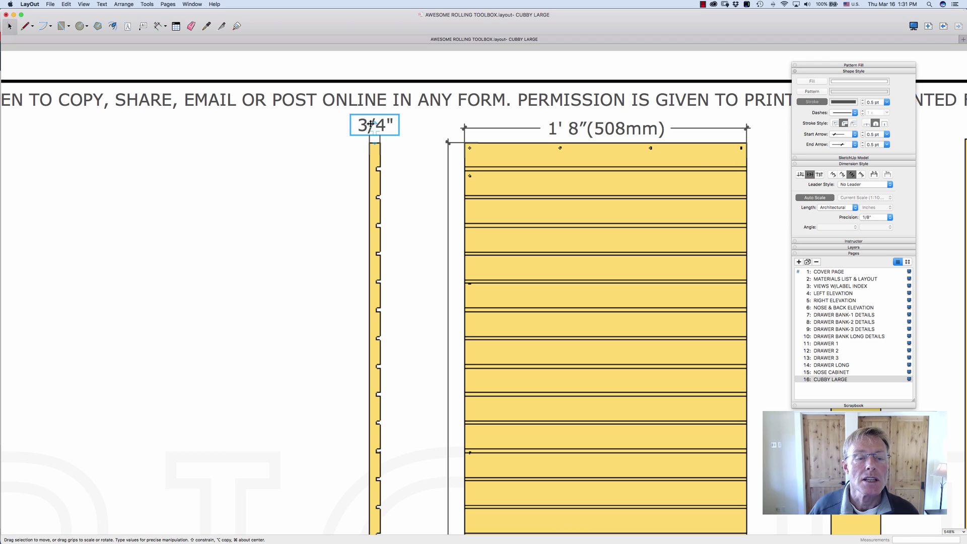
double_click(371, 124)
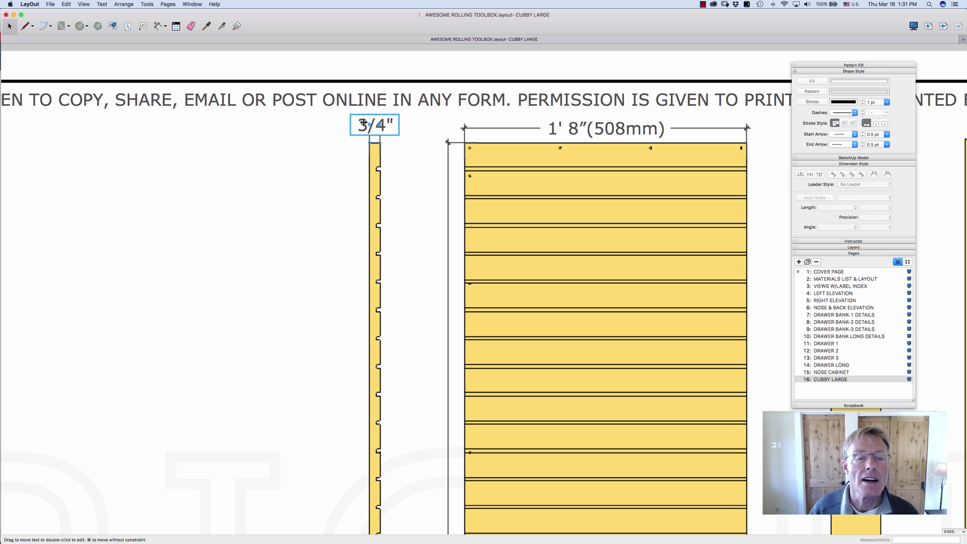
drag(363, 123, 312, 123)
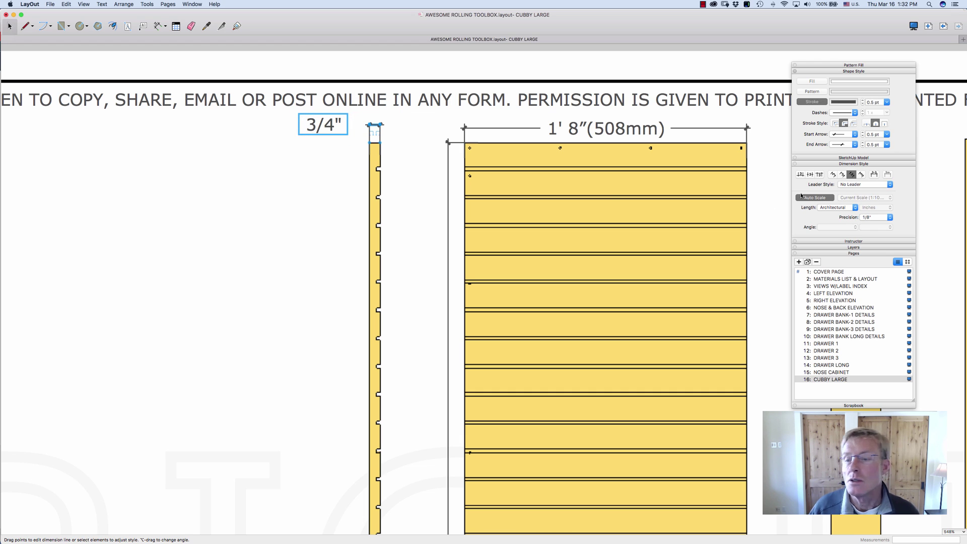
- Convert the thickness dimension's leader to the Two Segment style so it connects the offset text to the dimension line
click(887, 185)
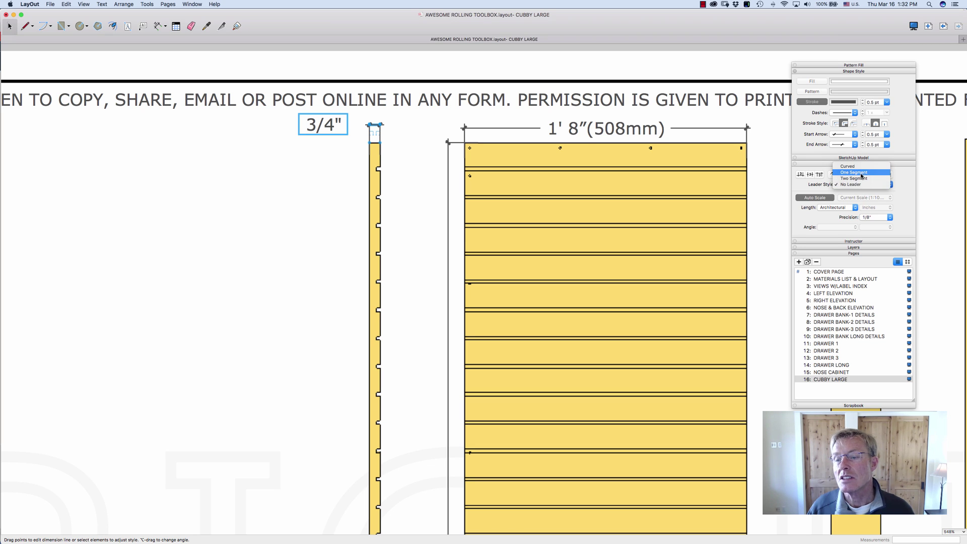
click(324, 127)
right_click(324, 127)
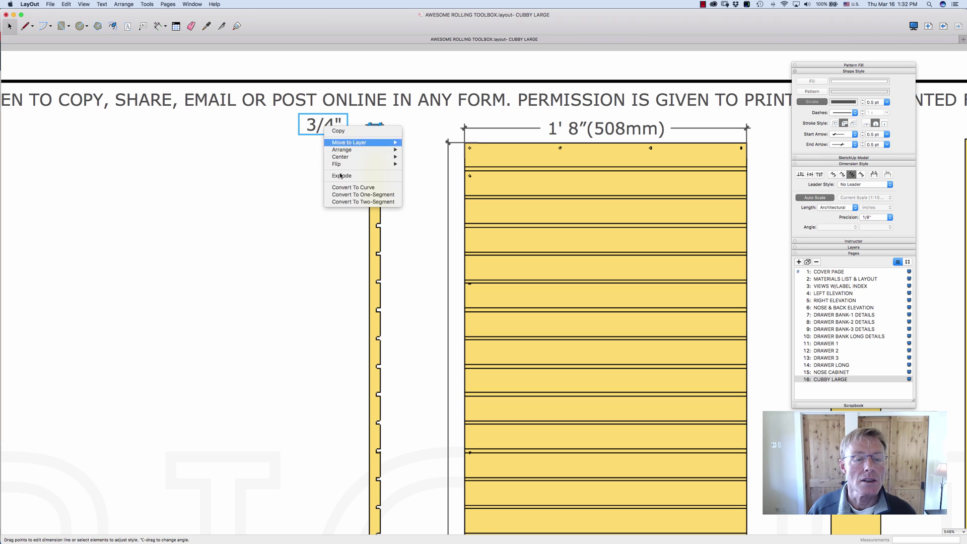
click(352, 201)
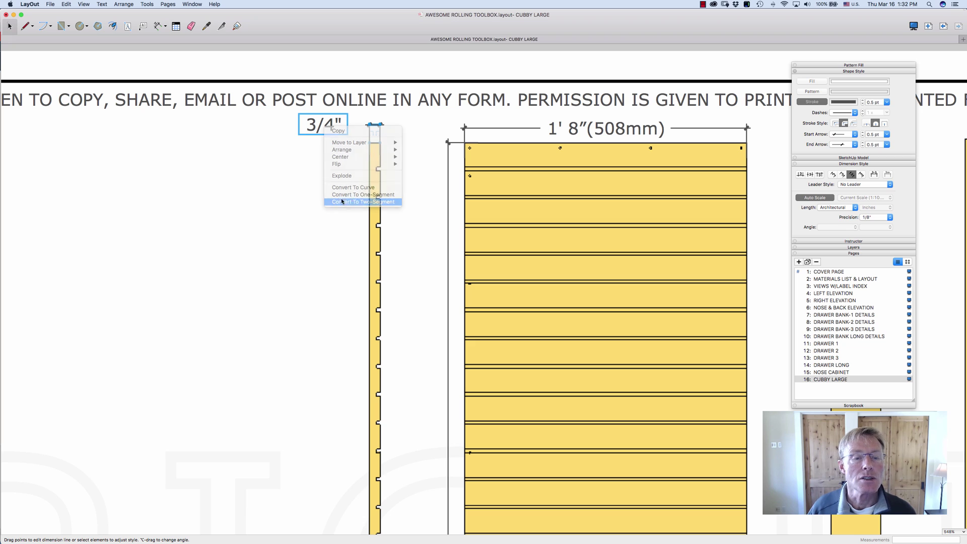
drag(329, 125, 319, 183)
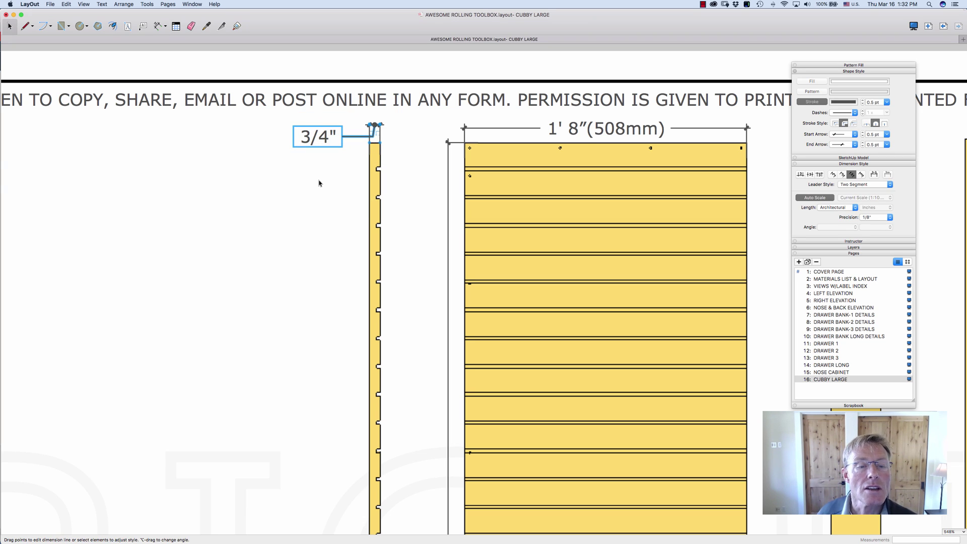
- Append the metric value (19mm) to the thickness dimension's text and nudge the label so it fits on one line
click(323, 137)
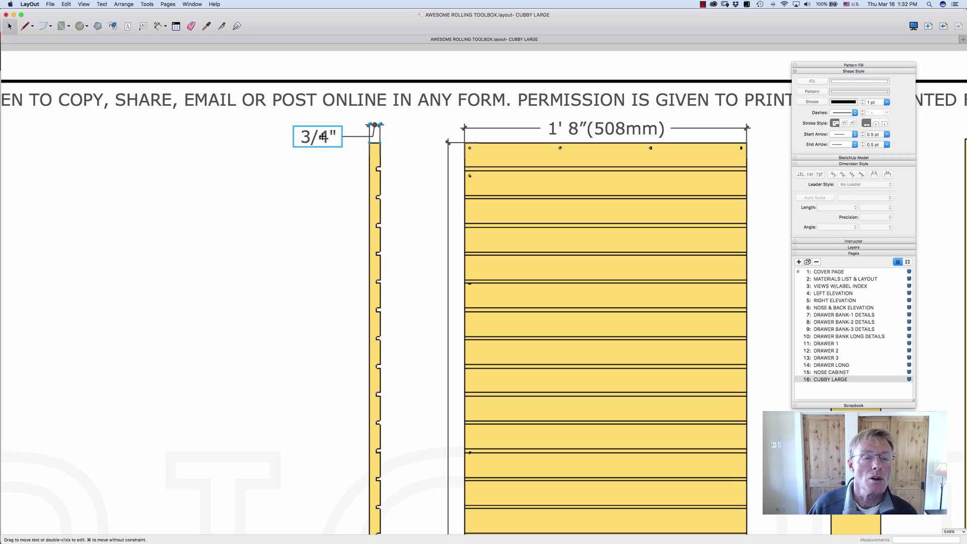
double_click(322, 137)
click(337, 135)
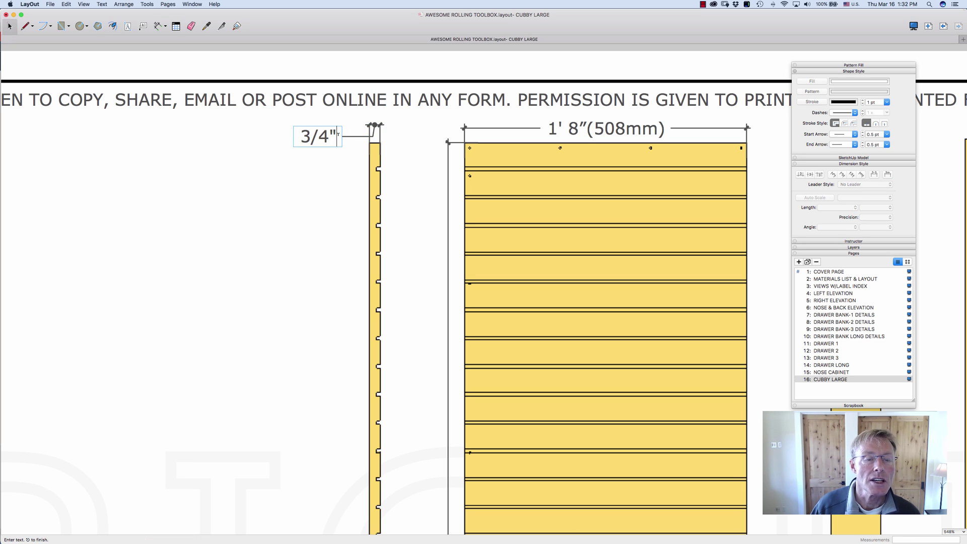
key(Return)
text(()
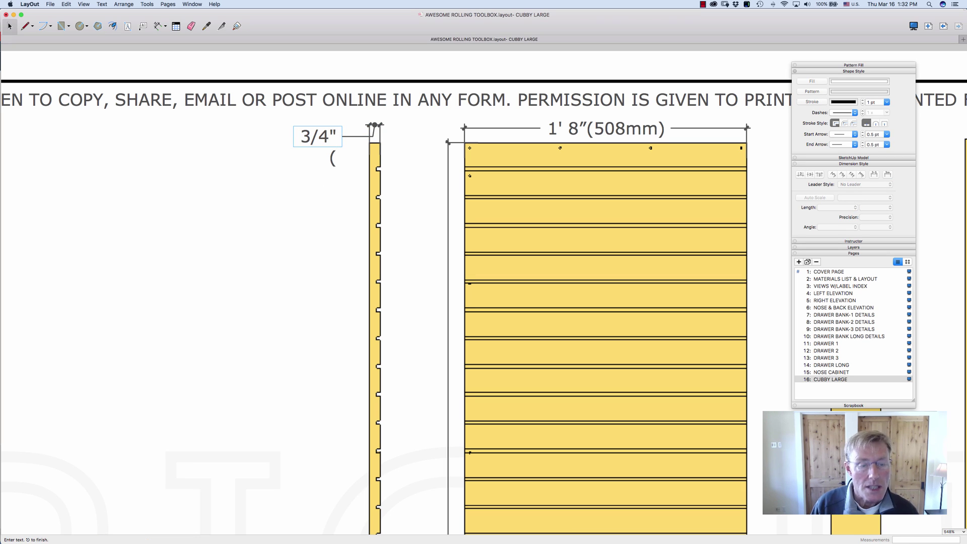
text(19 mm)
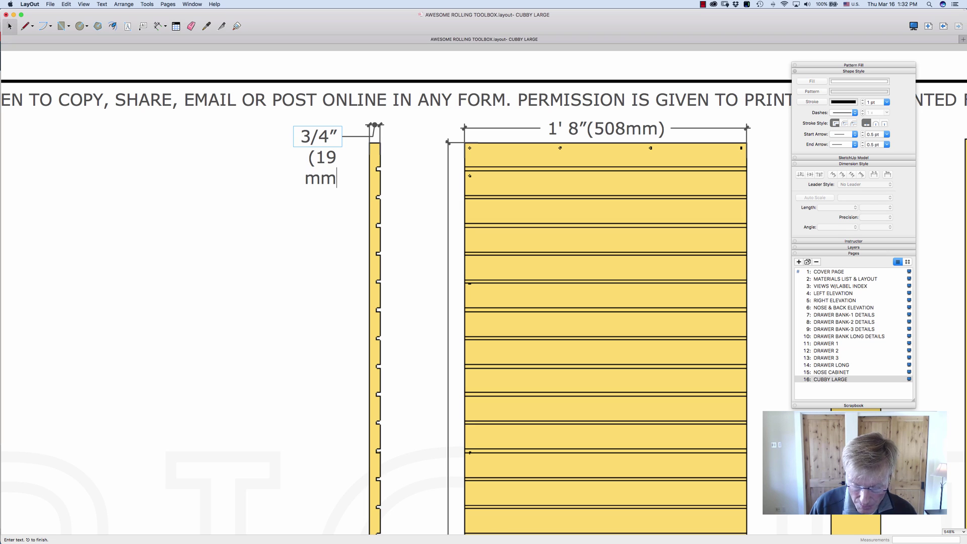
text())
key(Escape)
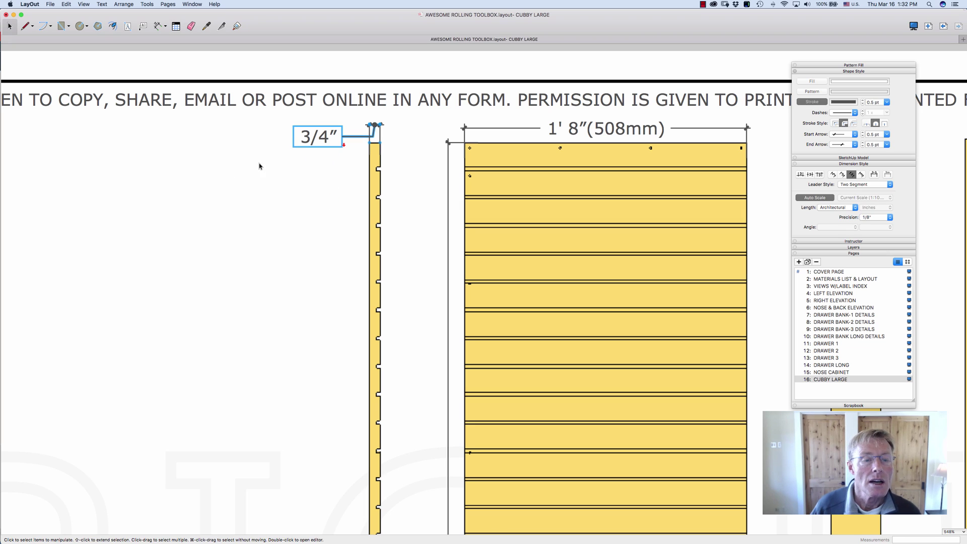
drag(316, 136, 310, 137)
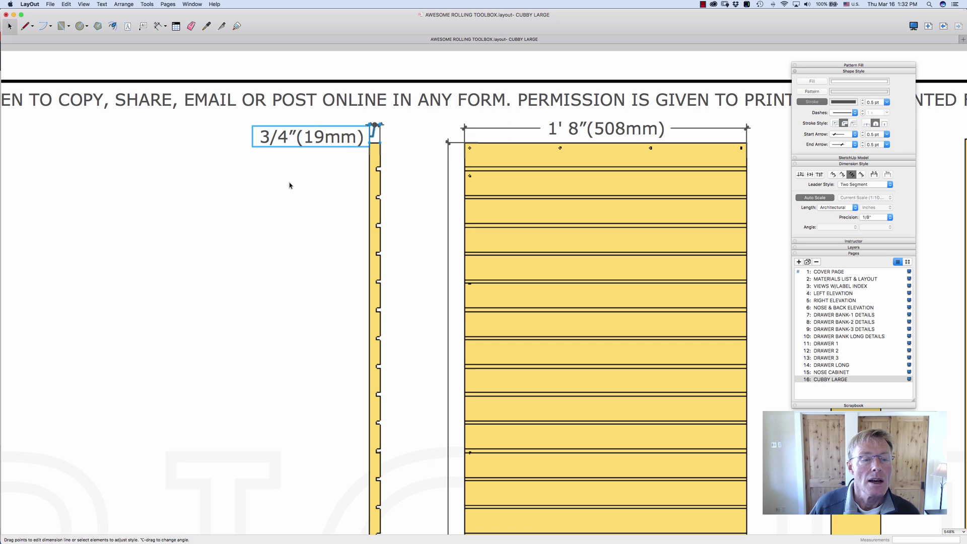
click(319, 174)
- Move the combined thickness label farther left of the edge view to leave room for its leader line
click(313, 137)
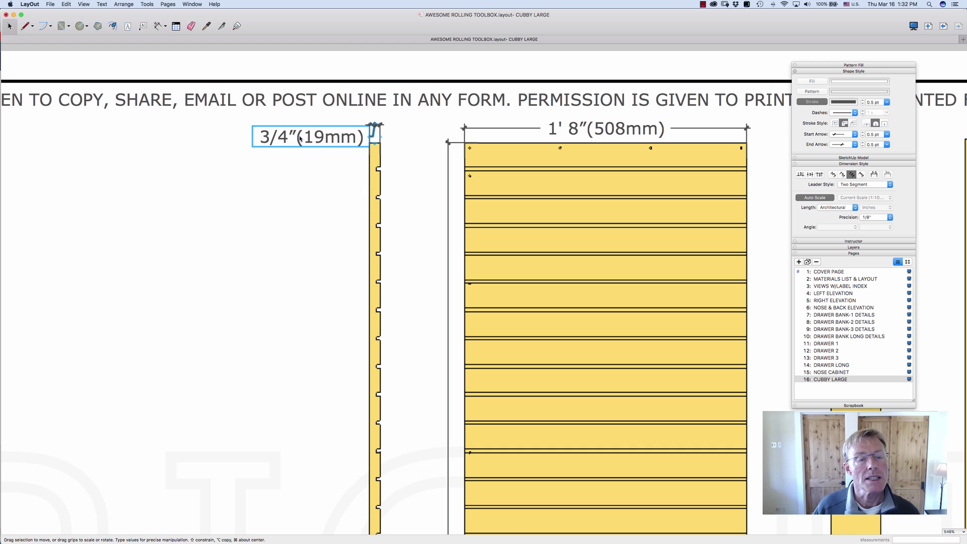
click(288, 158)
click(303, 141)
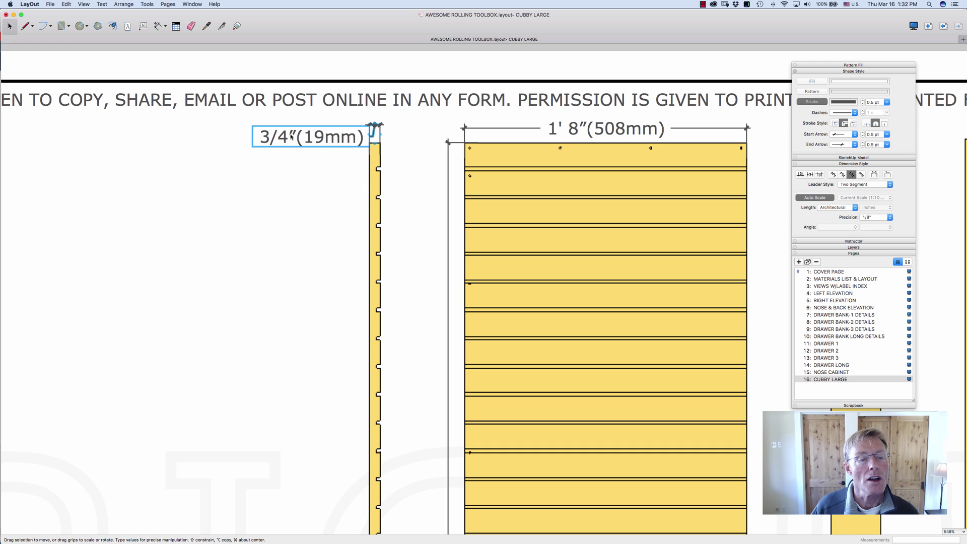
drag(297, 137, 268, 133)
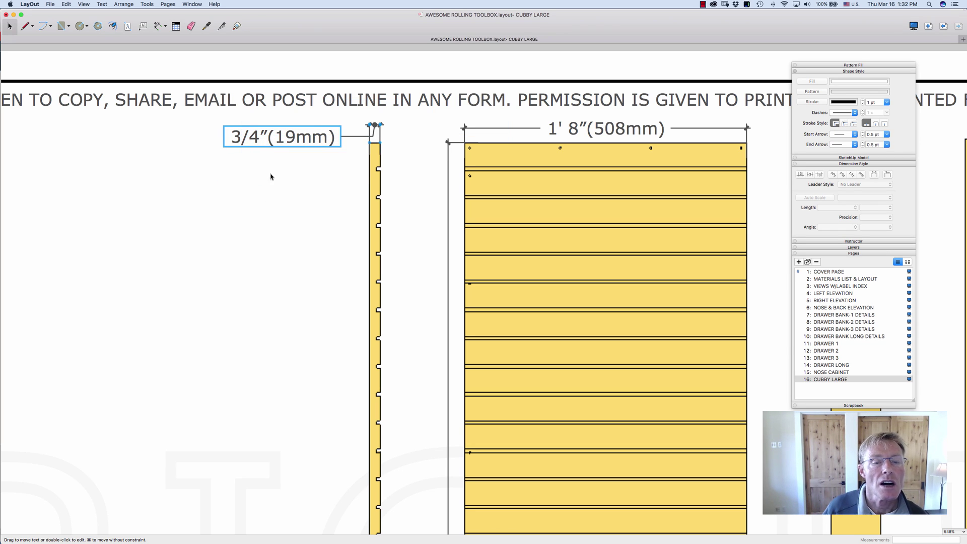
click(260, 229)
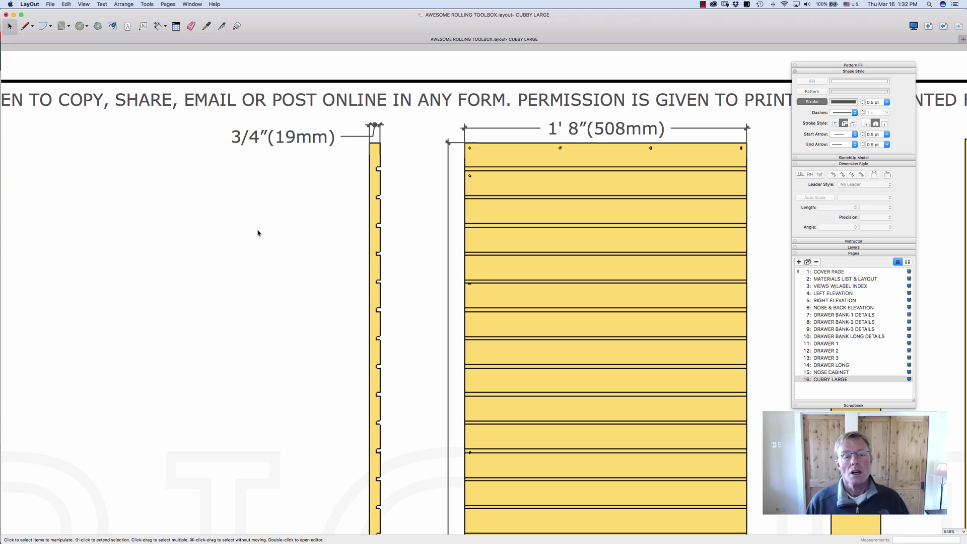
- Open the DRAWER LONG page and view the whole sheet to examine its dual imperial and metric dimensions
scroll(259, 231, down, 5)
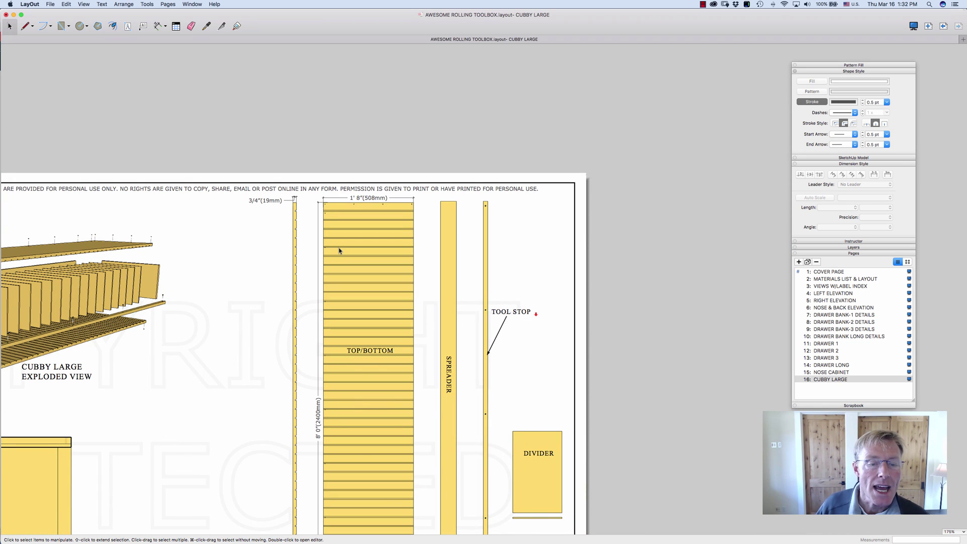
scroll(394, 254, down, 3)
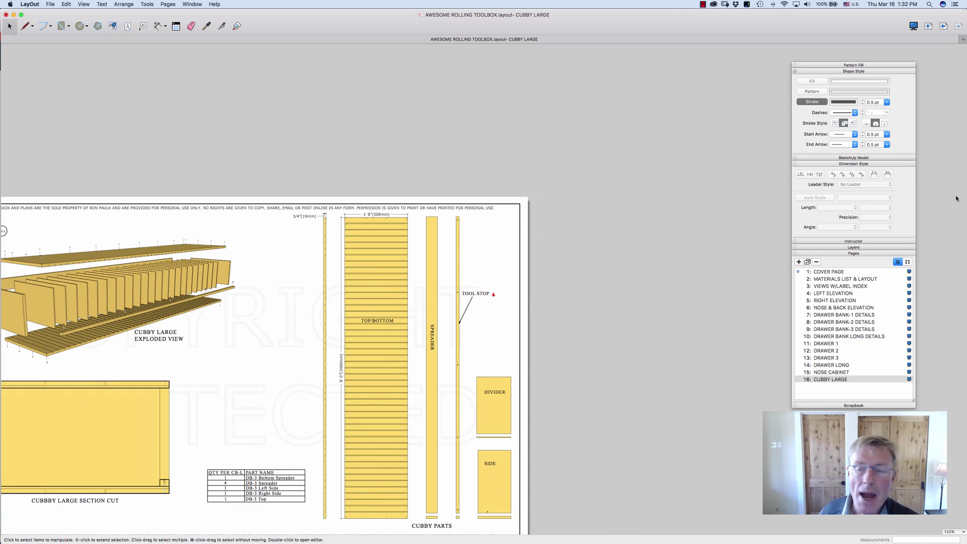
click(824, 366)
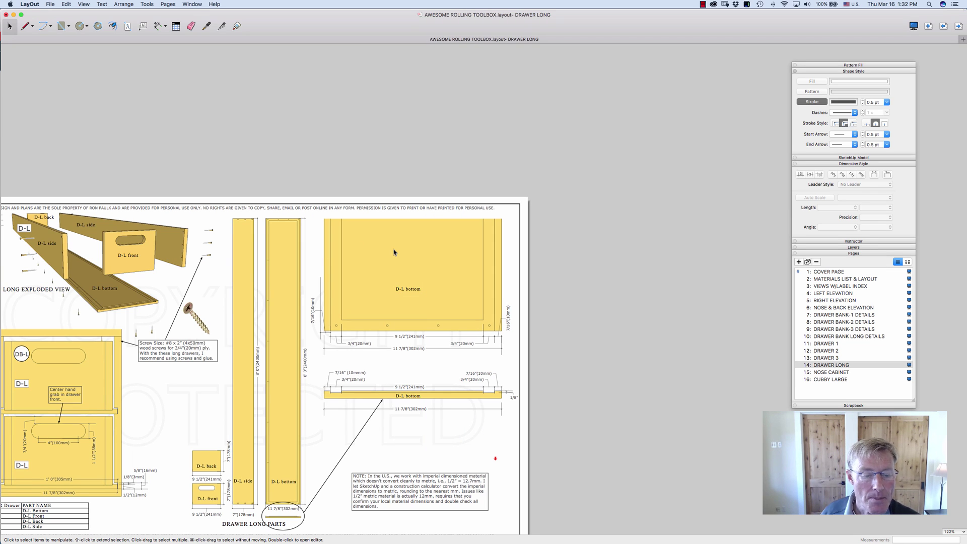
scroll(394, 249, down, 3)
scroll(514, 385, up, 3)
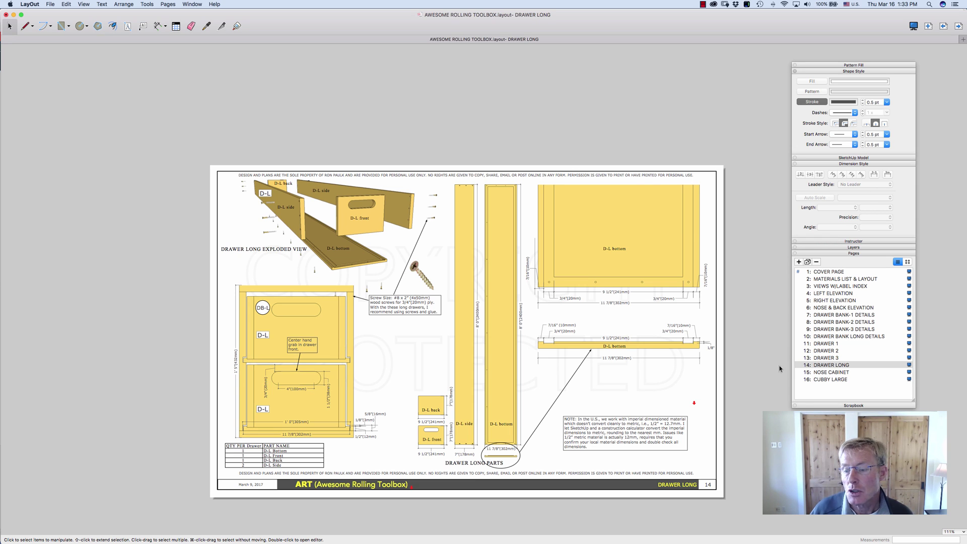
- Open the CUBBY LARGE page
click(827, 380)
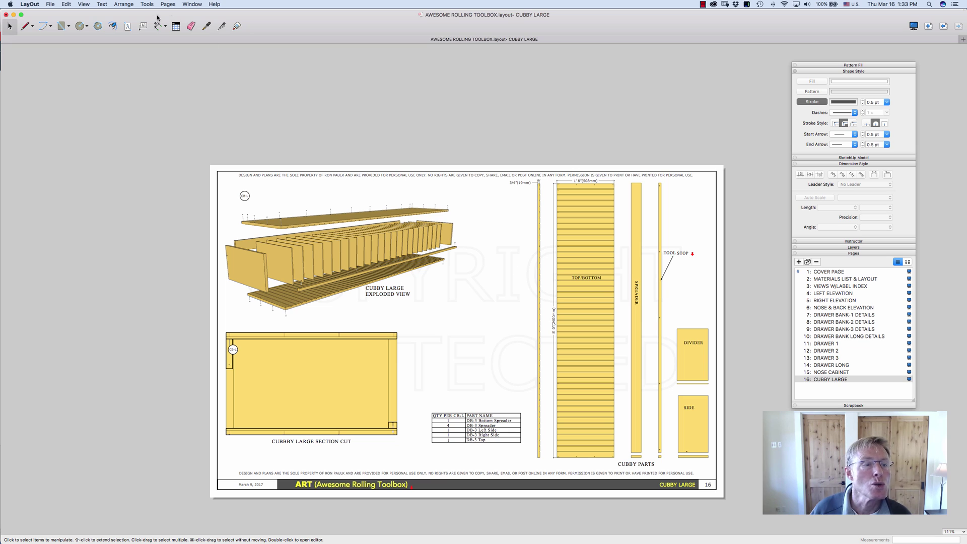
- Try to dimension the SPREADER's width above its upper end, using the style sampled from the TOP/BOTTOM part's length dimension
click(207, 26)
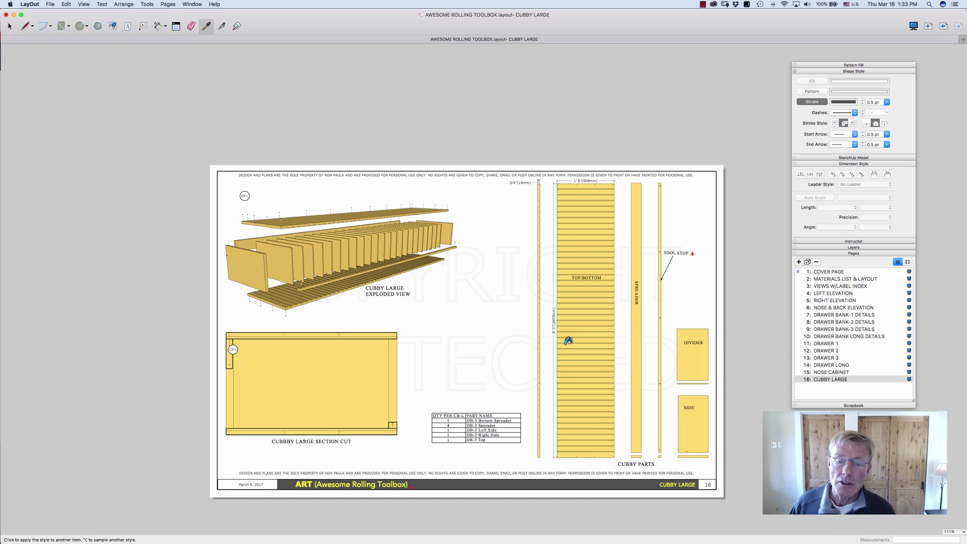
click(158, 26)
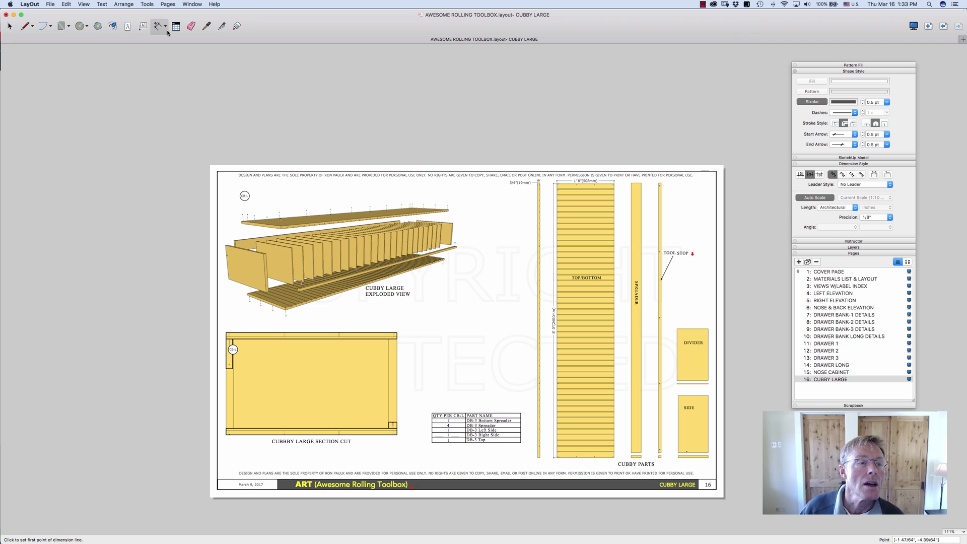
scroll(640, 179, up, 1)
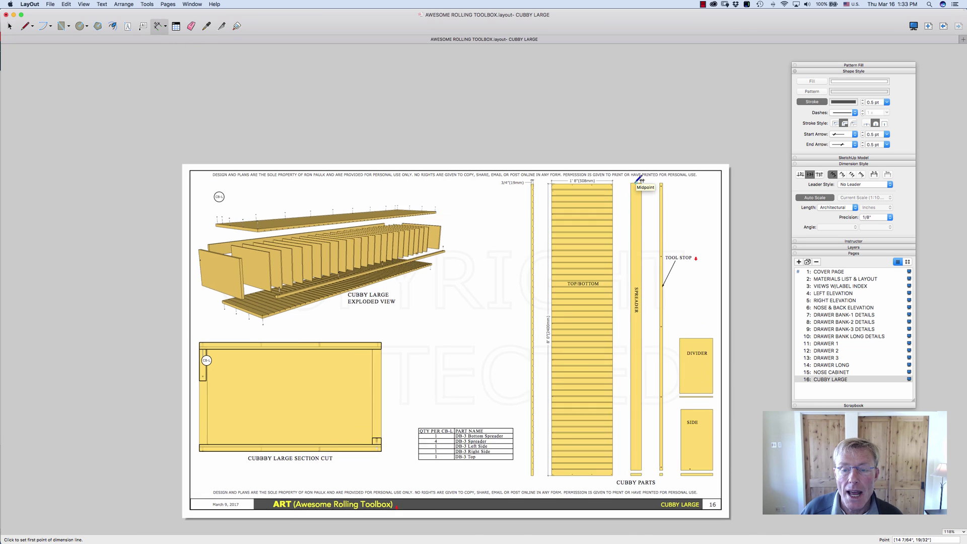
scroll(640, 179, up, 3)
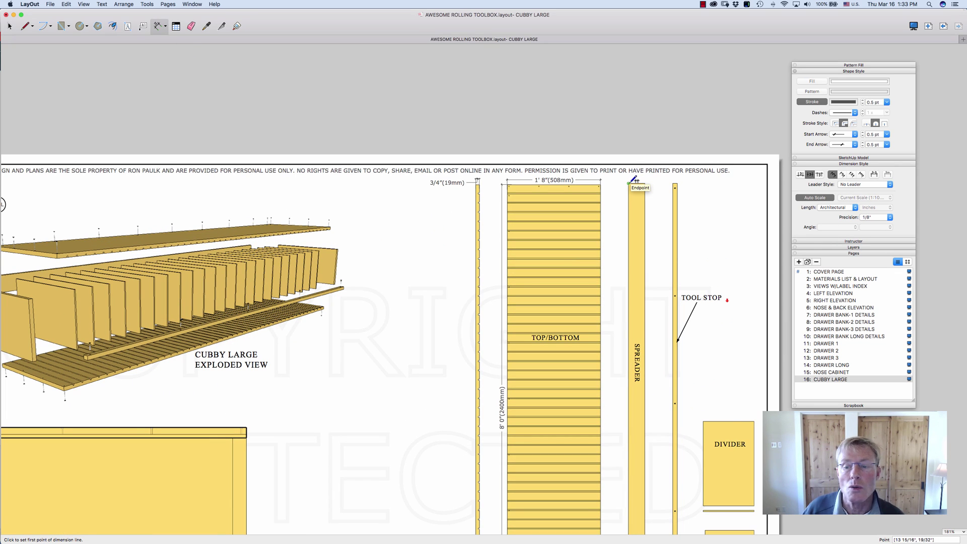
click(629, 184)
click(644, 183)
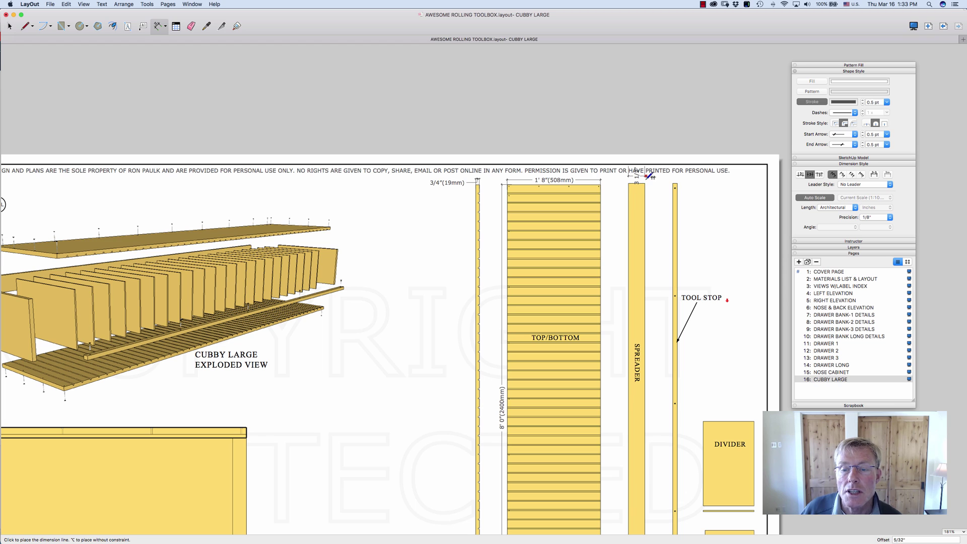
scroll(650, 176, up, 4)
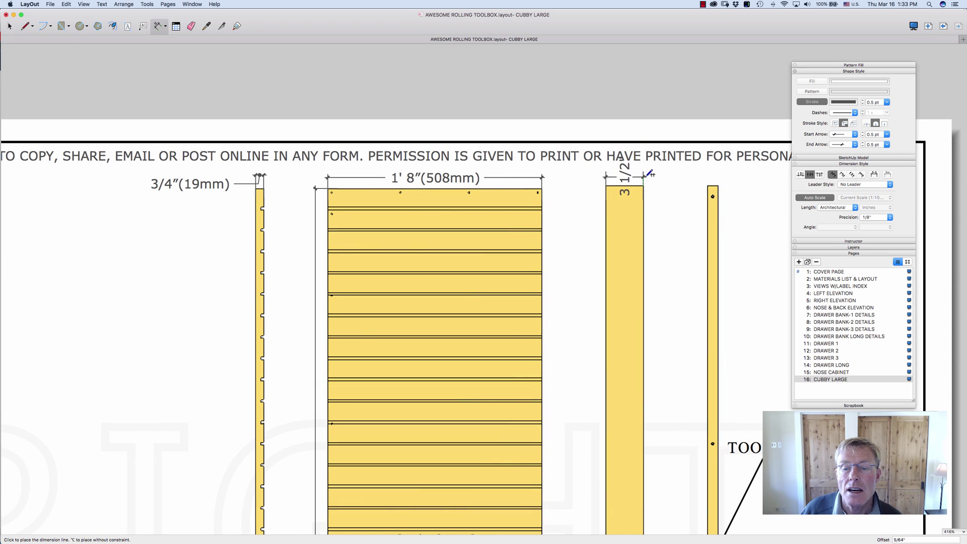
click(649, 178)
scroll(501, 291, down, 3)
scroll(501, 291, down, 5)
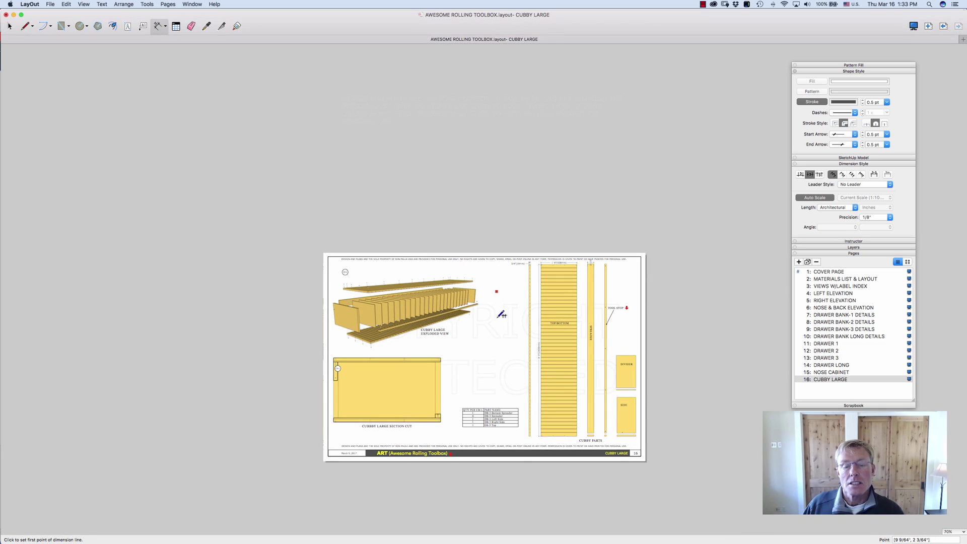
- Delete the SPREADER's width dimension that has the rotated, overlapping text
scroll(543, 383, up, 2)
scroll(548, 359, up, 1)
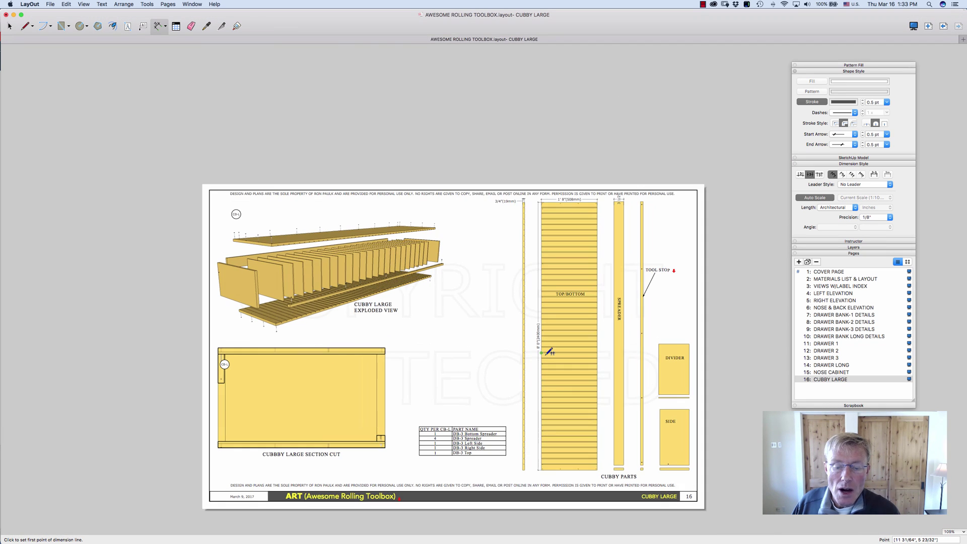
scroll(548, 355, up, 2)
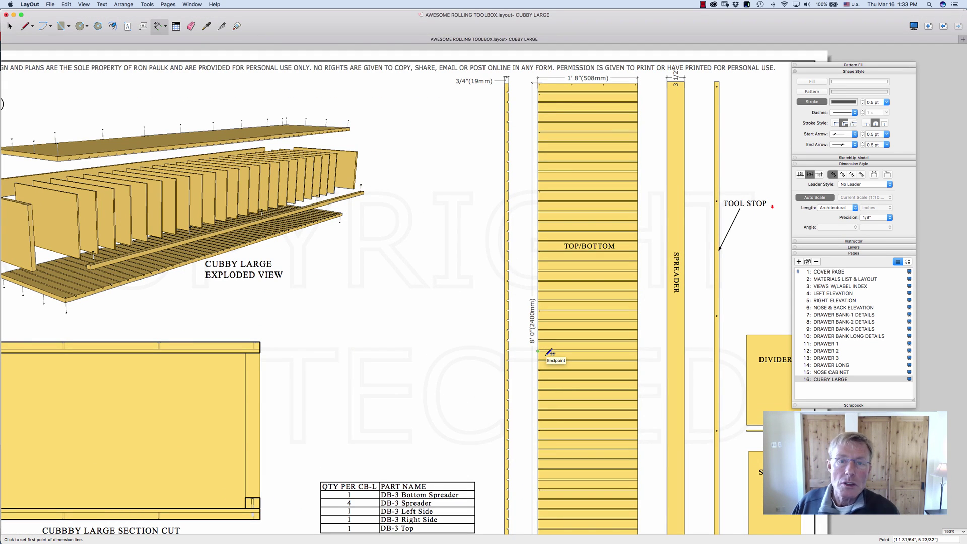
key(space)
click(675, 77)
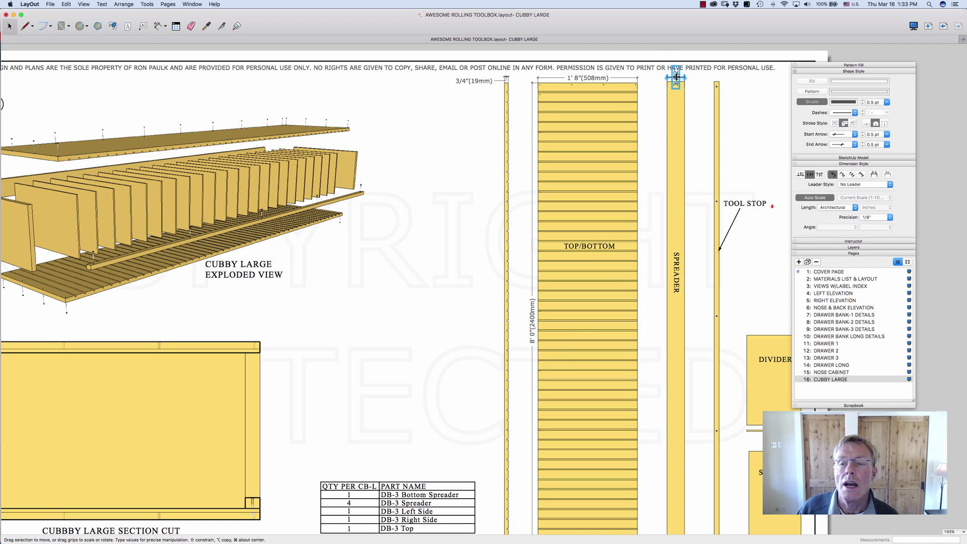
key(Delete)
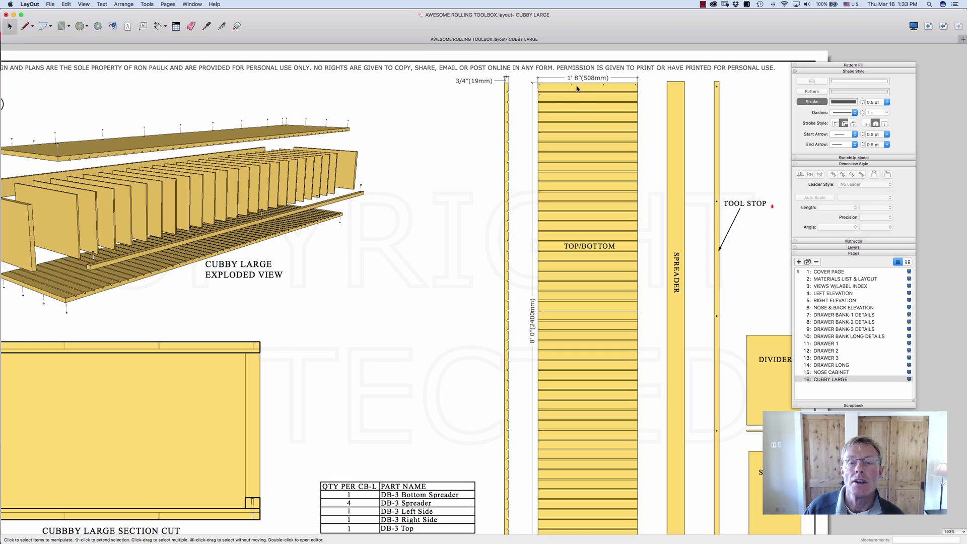
- Sample the Two Segment leader style from the 3/4"(19mm) thickness dimension and dimension the SPREADER's width above its upper end
click(206, 26)
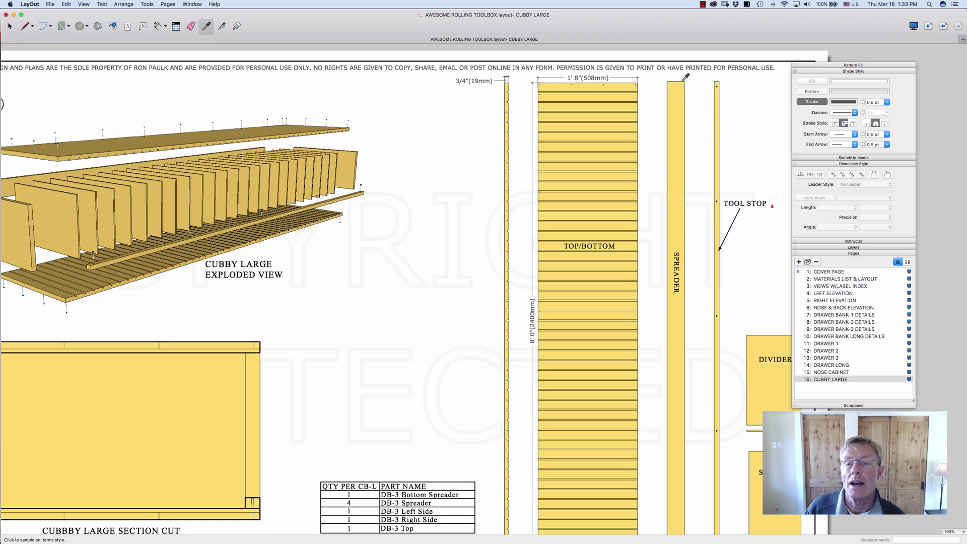
click(474, 78)
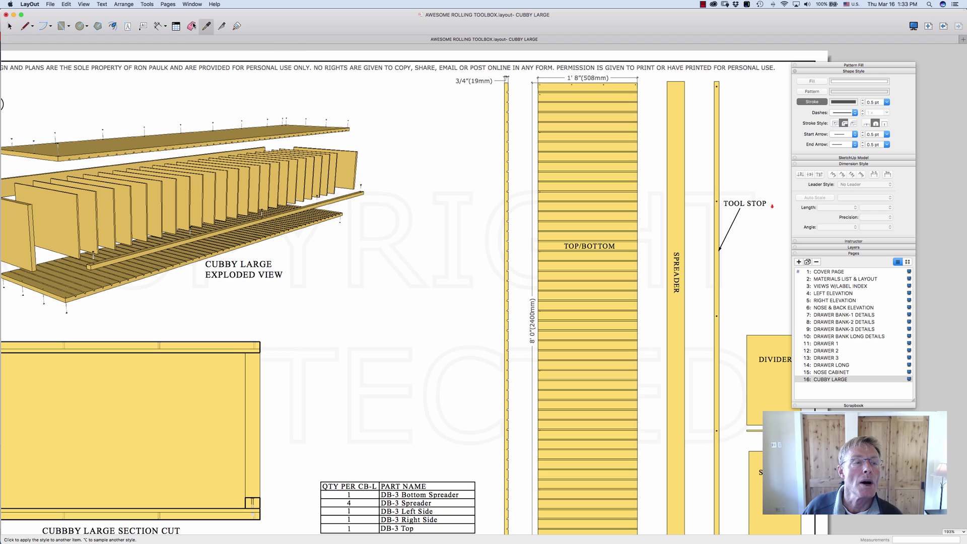
click(158, 26)
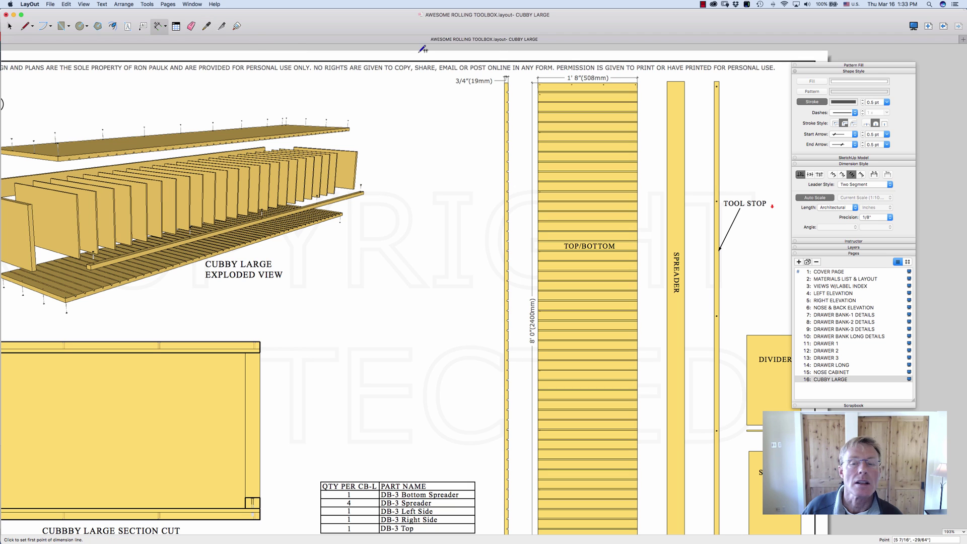
click(668, 82)
click(684, 81)
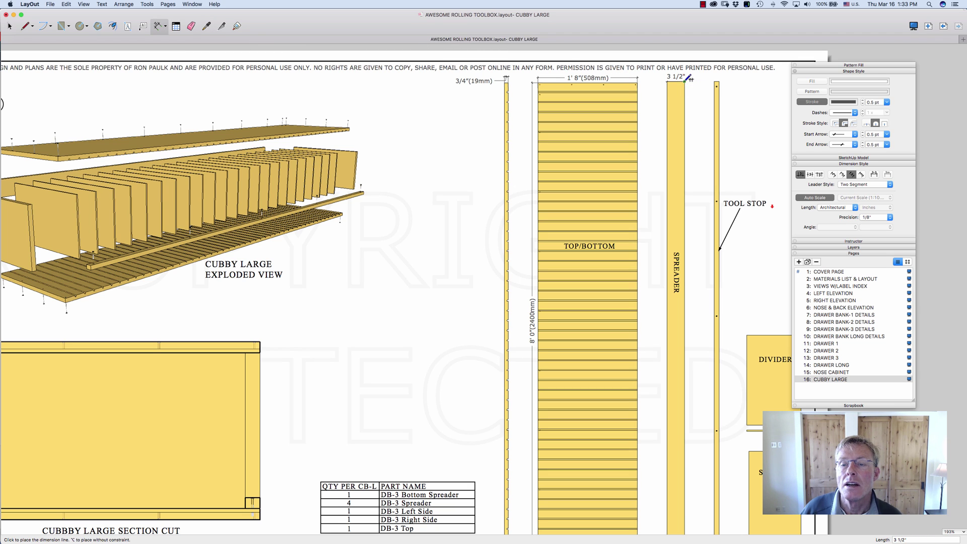
scroll(689, 79, up, 5)
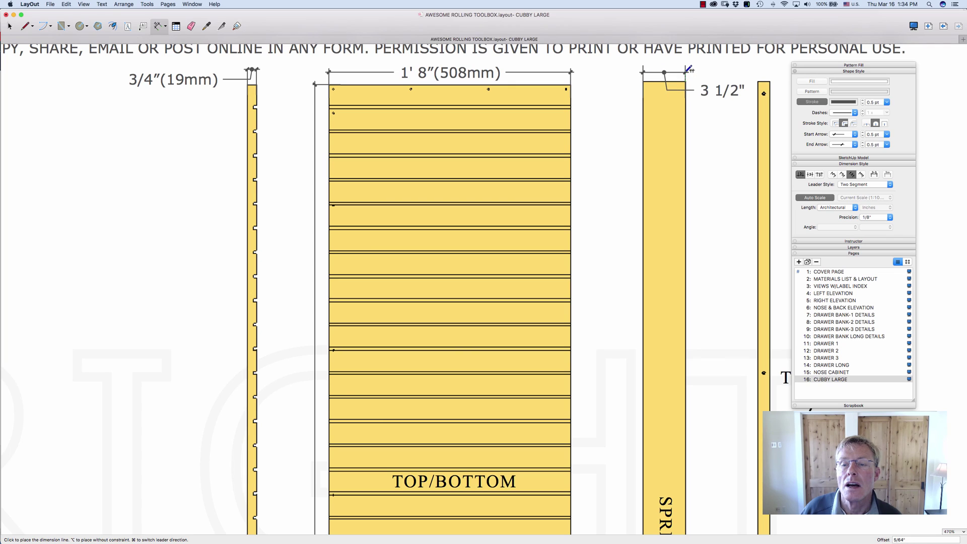
click(689, 66)
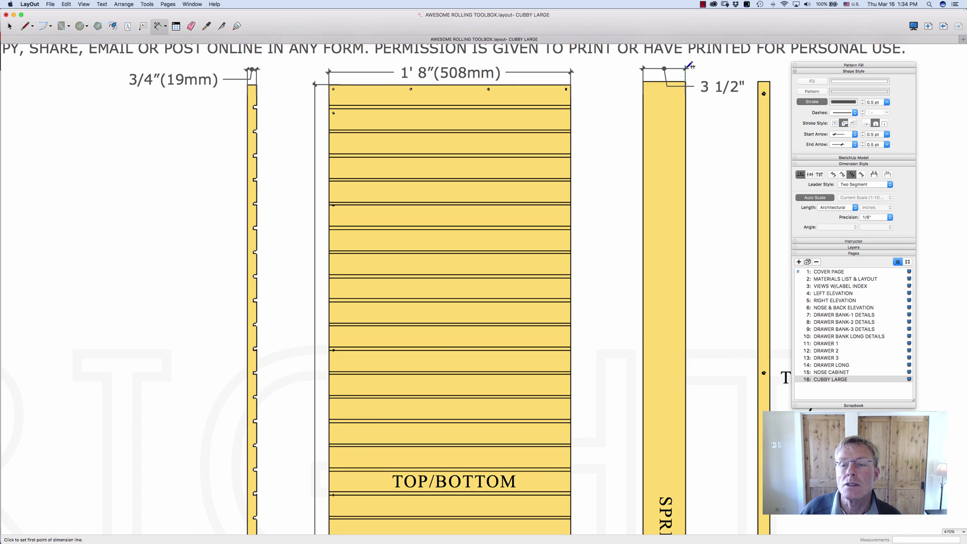
key(space)
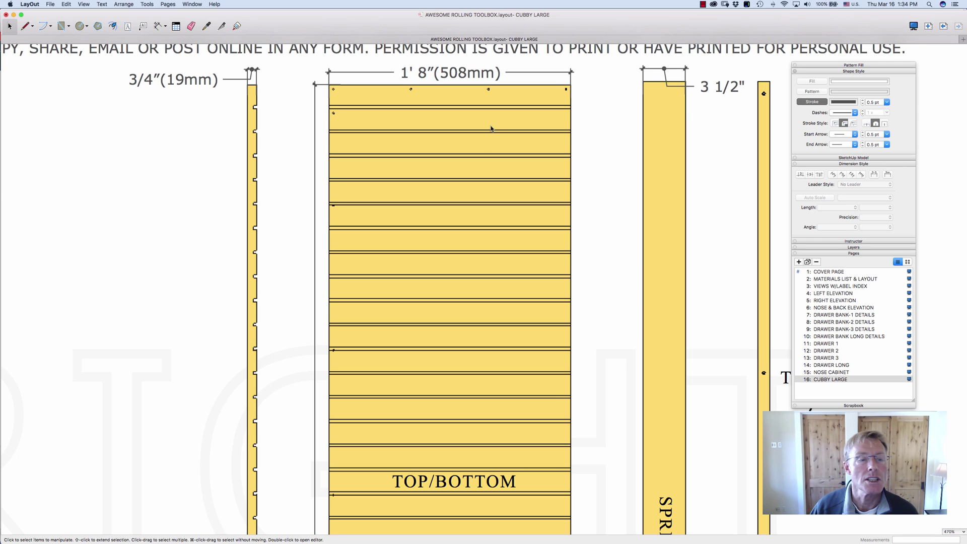
- Sample the No Leader style from the TOP/BOTTOM part's length dimension and dimension the SPREADER's full length along its left edge
scroll(476, 150, down, 6)
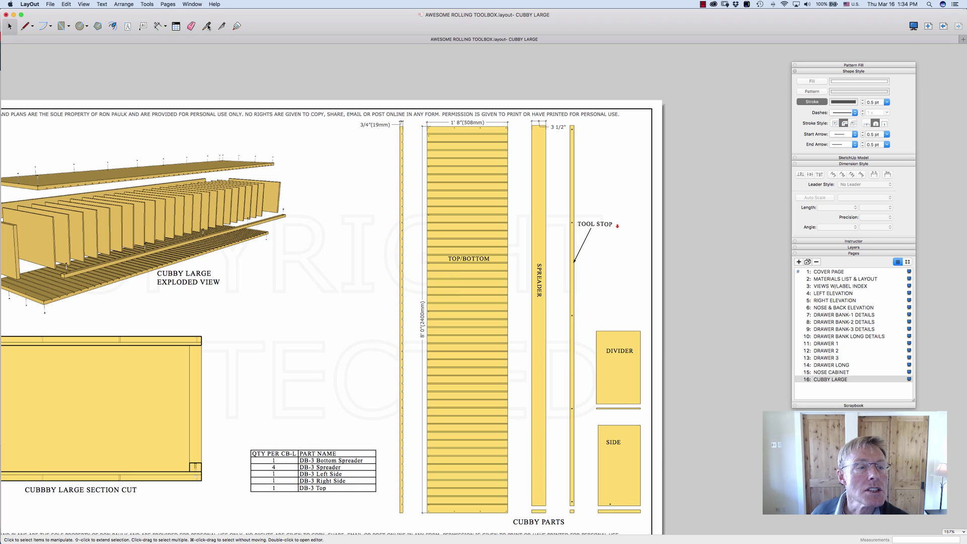
key(s)
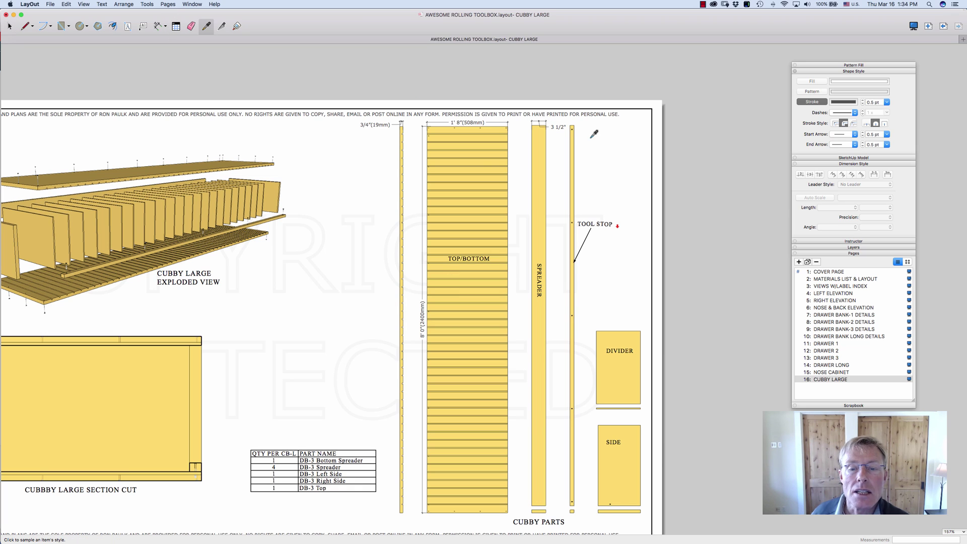
click(425, 315)
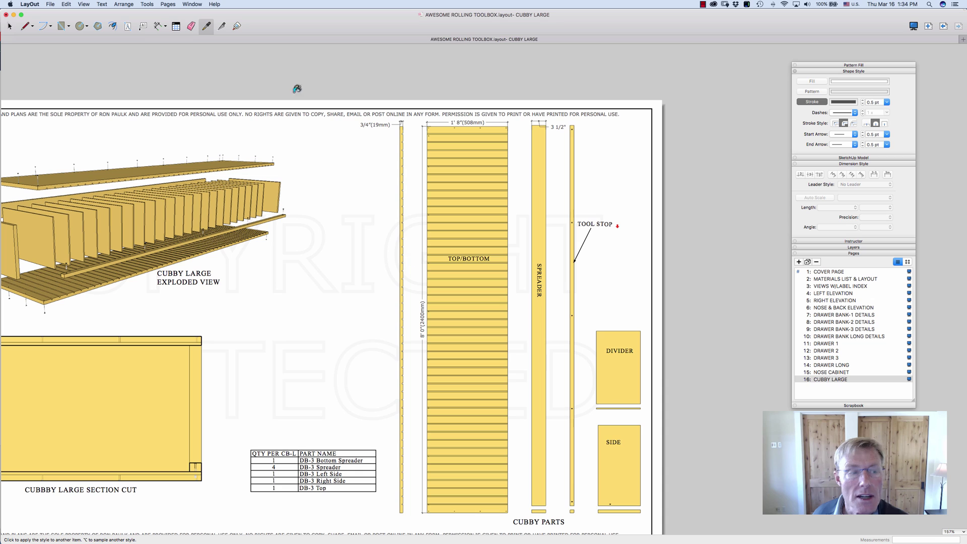
click(160, 27)
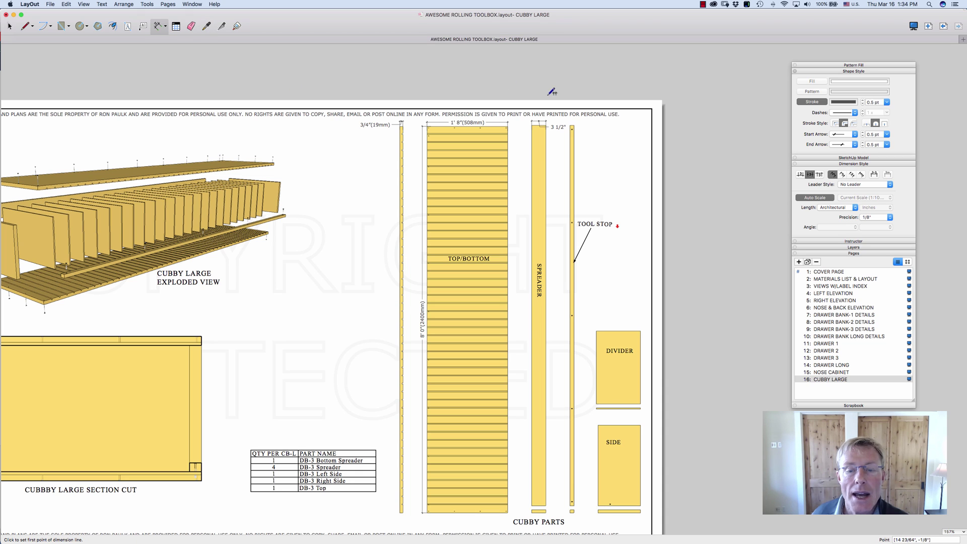
click(532, 125)
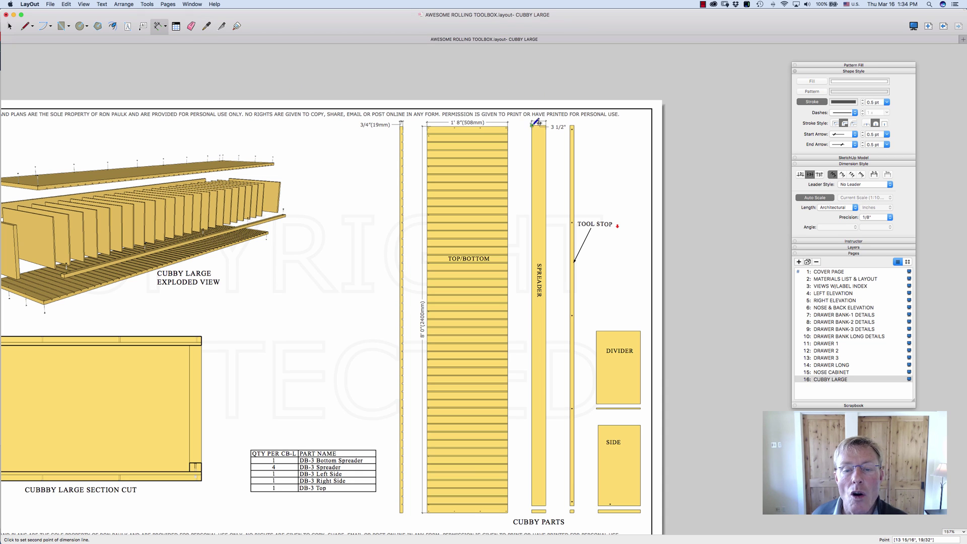
click(532, 505)
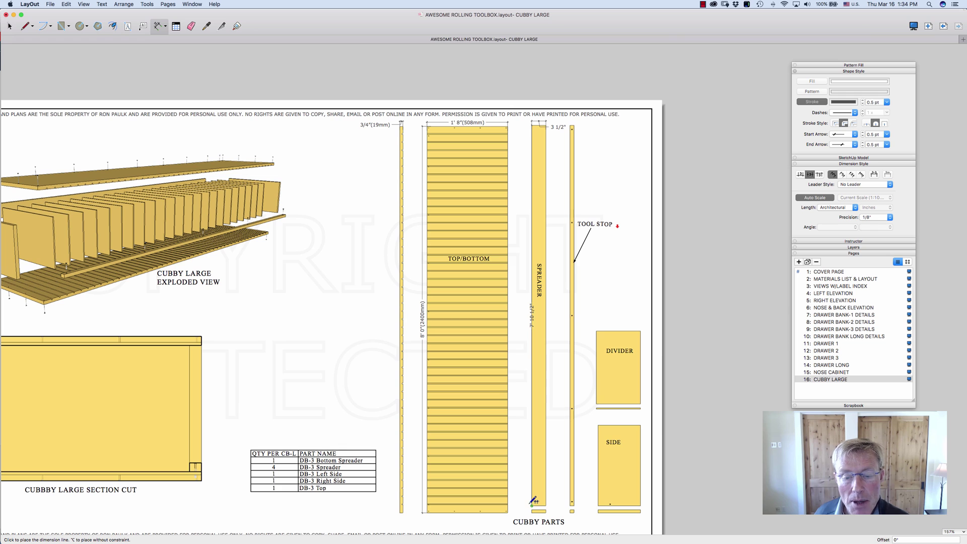
scroll(532, 505, up, 4)
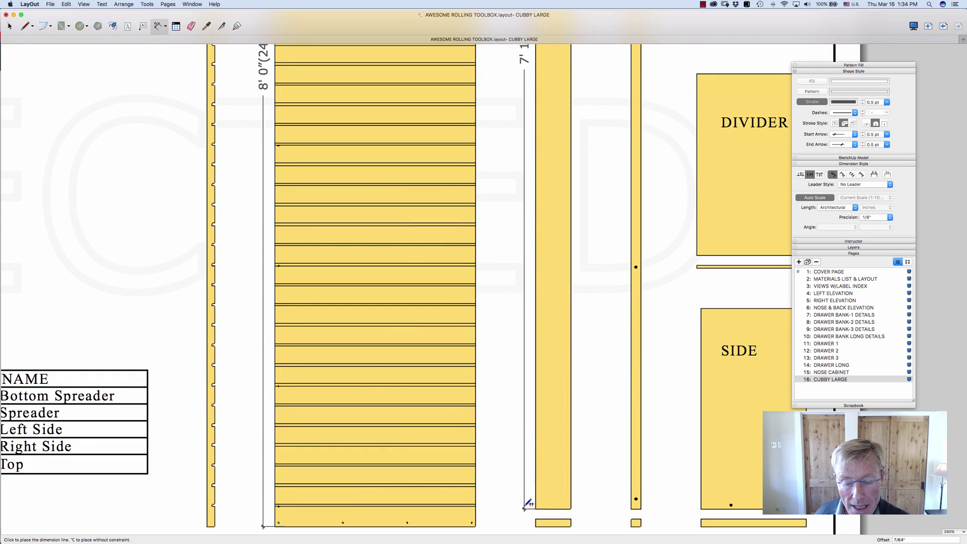
click(529, 502)
scroll(533, 499, down, 3)
scroll(534, 444, down, 1)
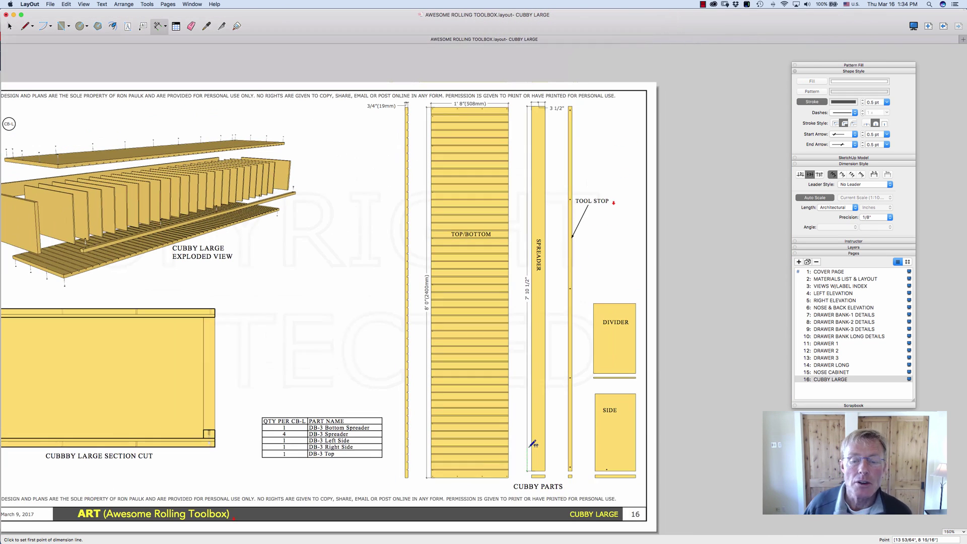
key(space)
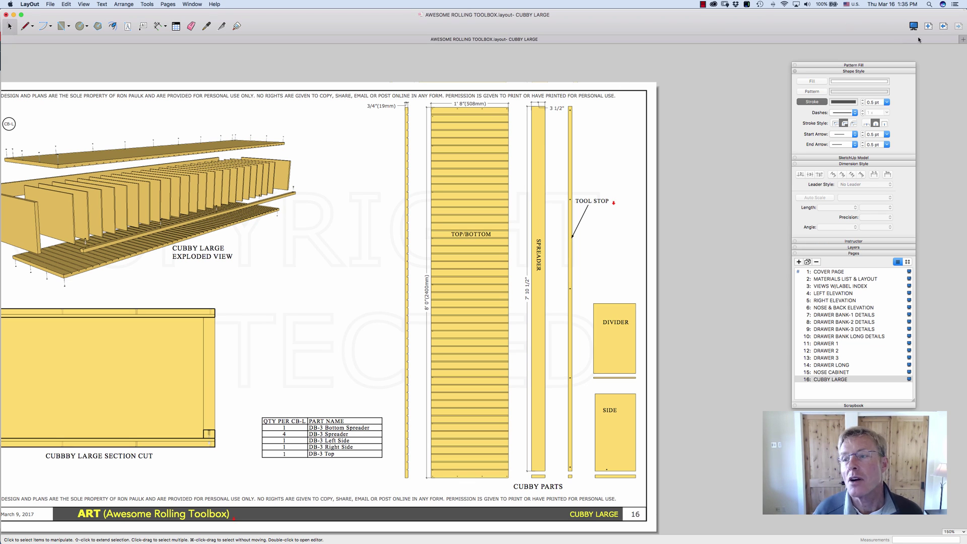
- Sample the style of the NPOS-Side's overall height dimension on the NOSE CABINET page, and return to the whole CUBBY LARGE sheet
click(943, 26)
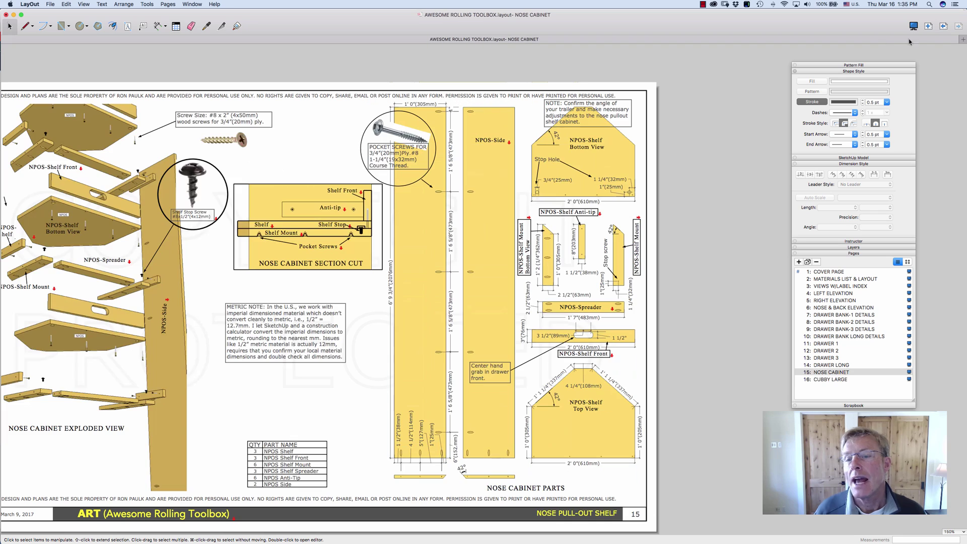
click(206, 25)
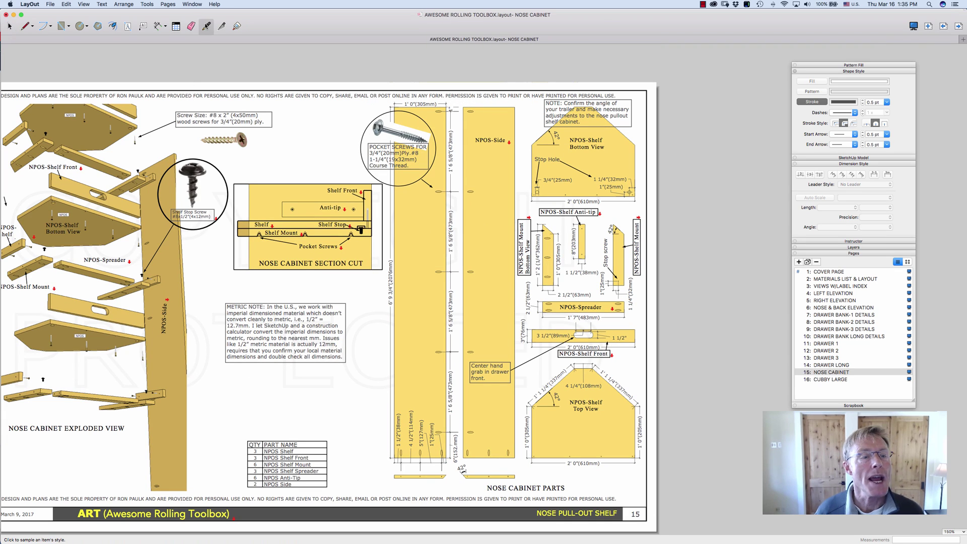
click(391, 281)
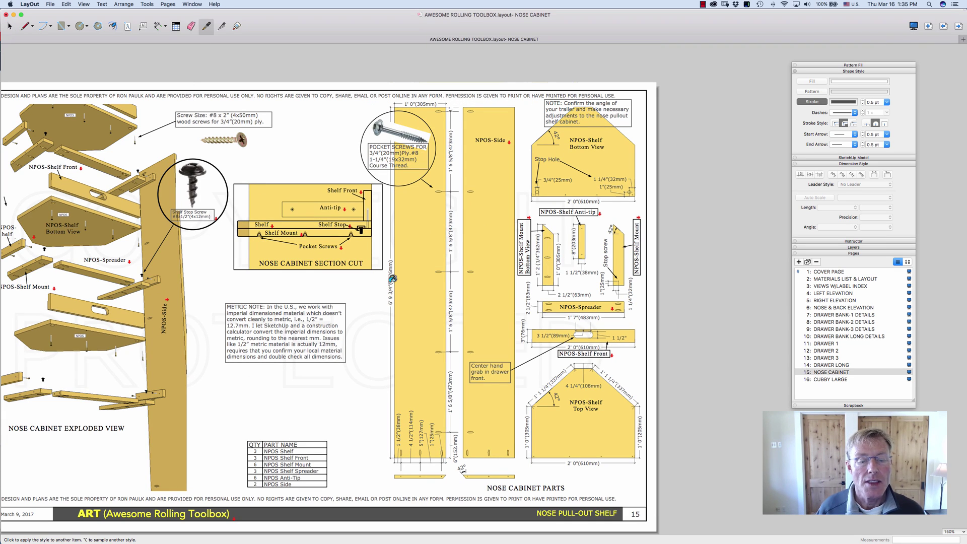
click(958, 28)
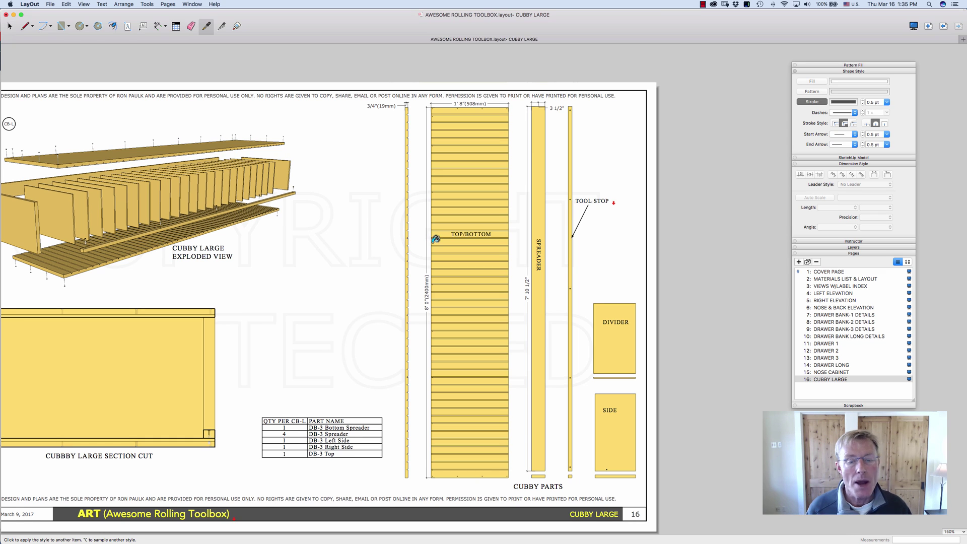
scroll(436, 237, down, 3)
scroll(449, 324, up, 1)
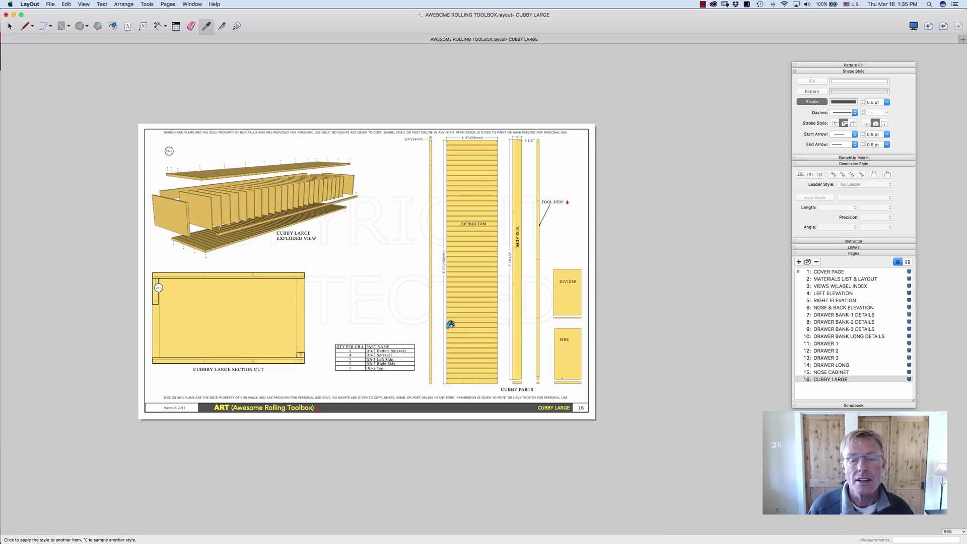